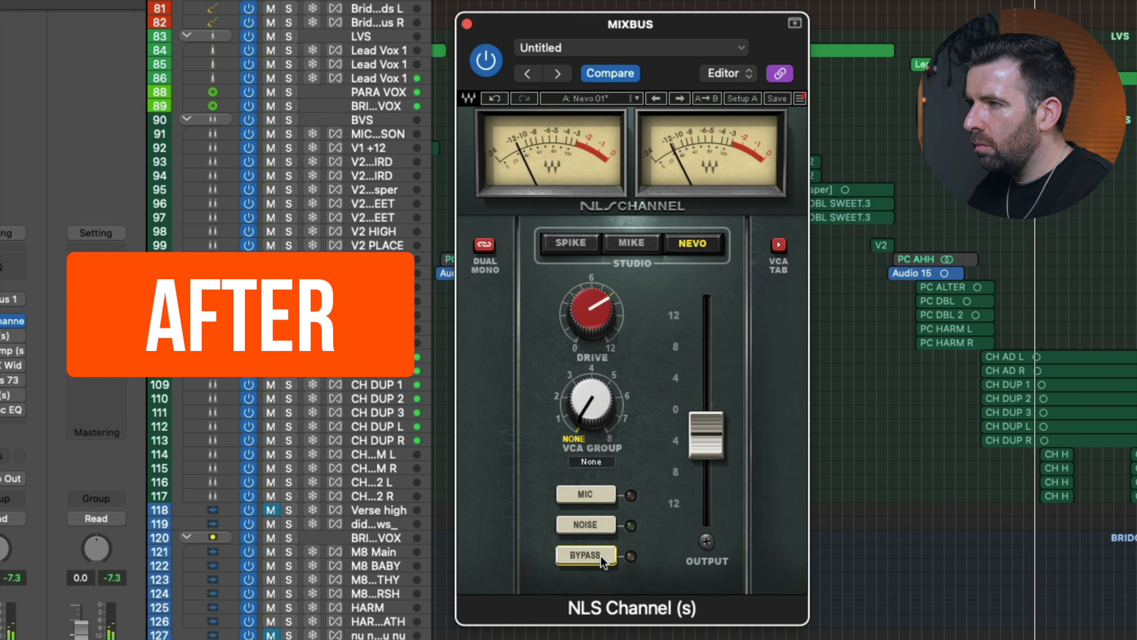
# Step: Compare the NLS Channel on MIXBUS bypassed and active, and audition the Mike studio model before returning to Nevo
pyautogui.click(601, 555)
pyautogui.click(600, 556)
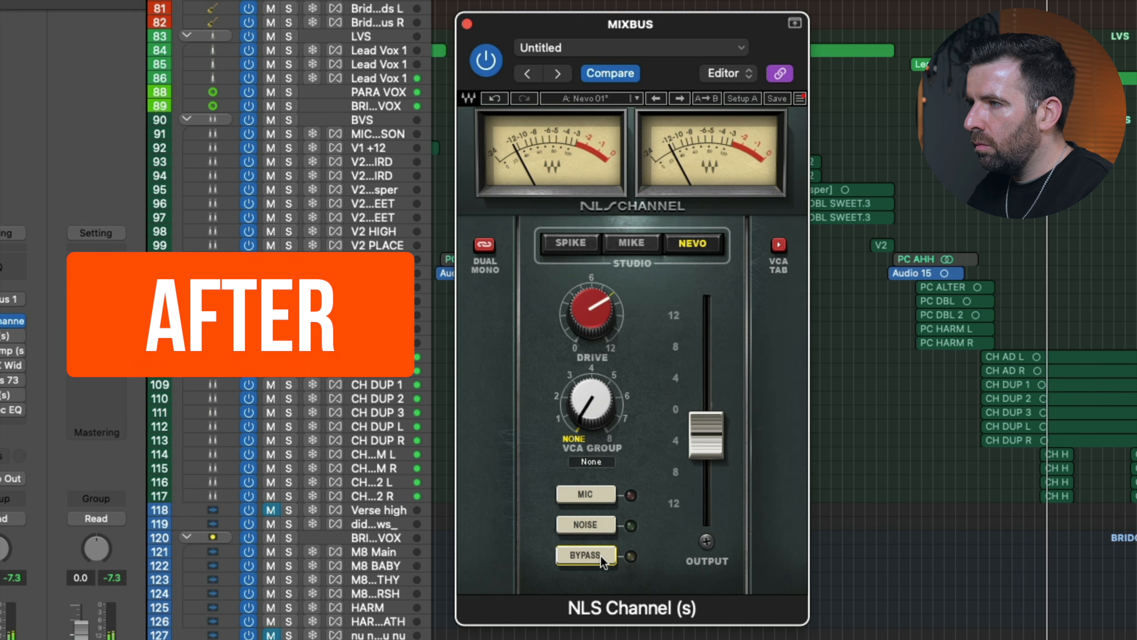
pyautogui.click(640, 244)
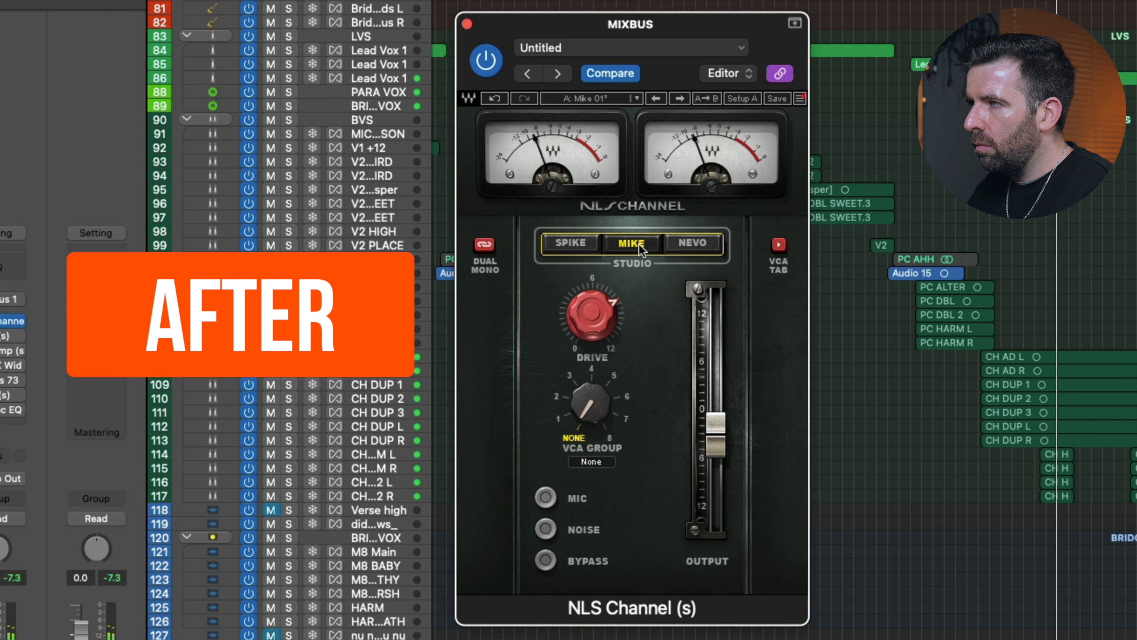
pyautogui.click(687, 242)
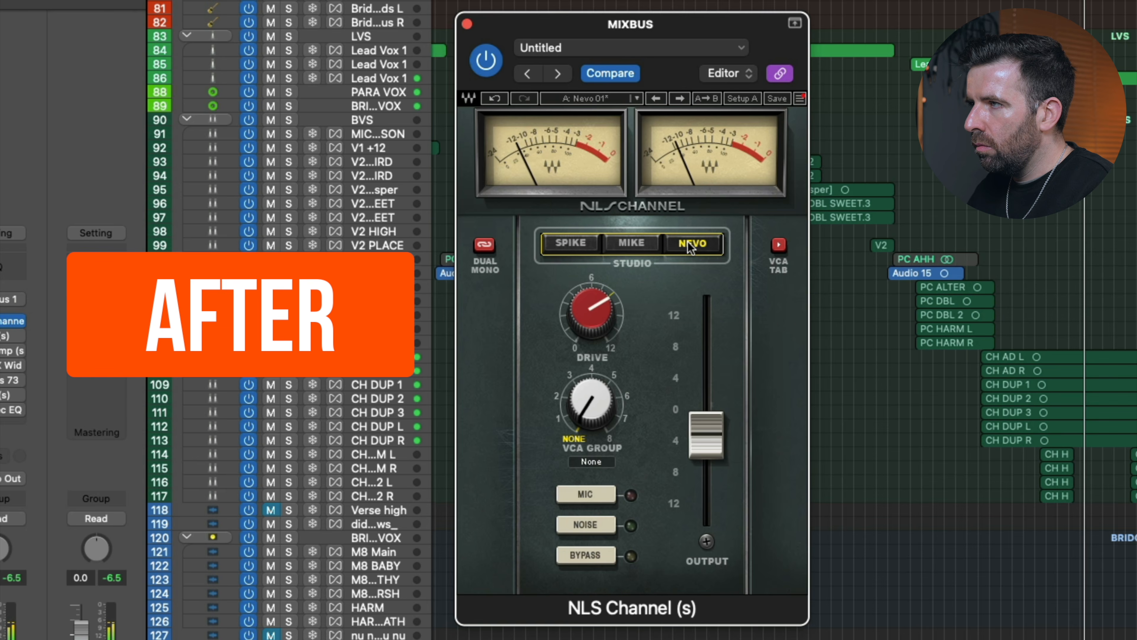
# Step: Toggle the NLS Channel's bypass to compare the Nevo sound, and check the Spike studio model before going back to Nevo
pyautogui.click(597, 558)
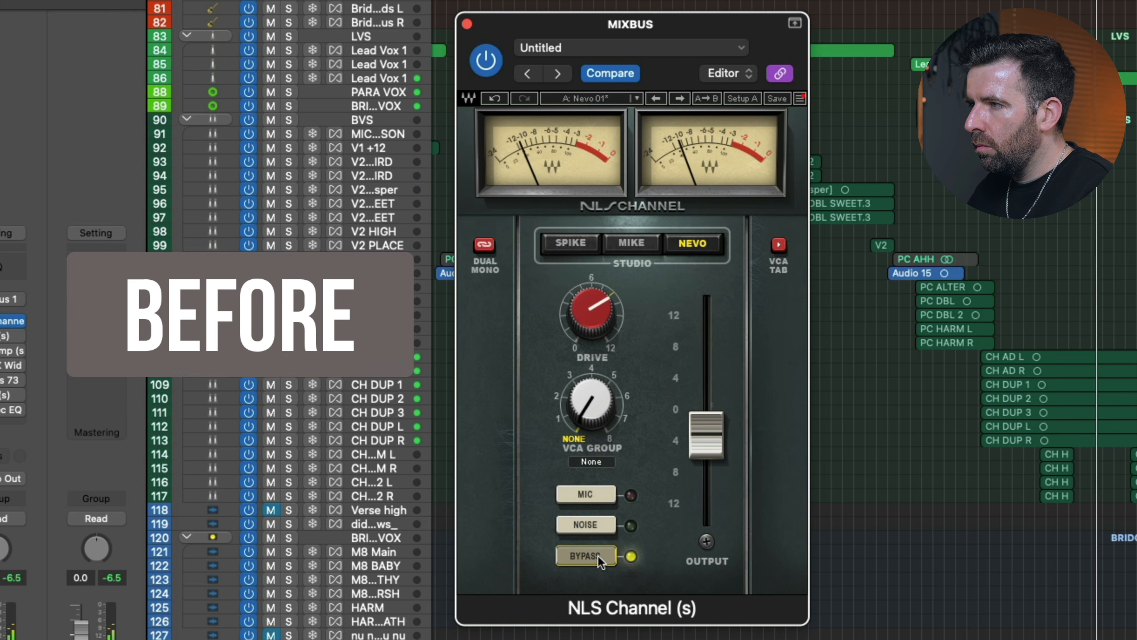
pyautogui.click(597, 557)
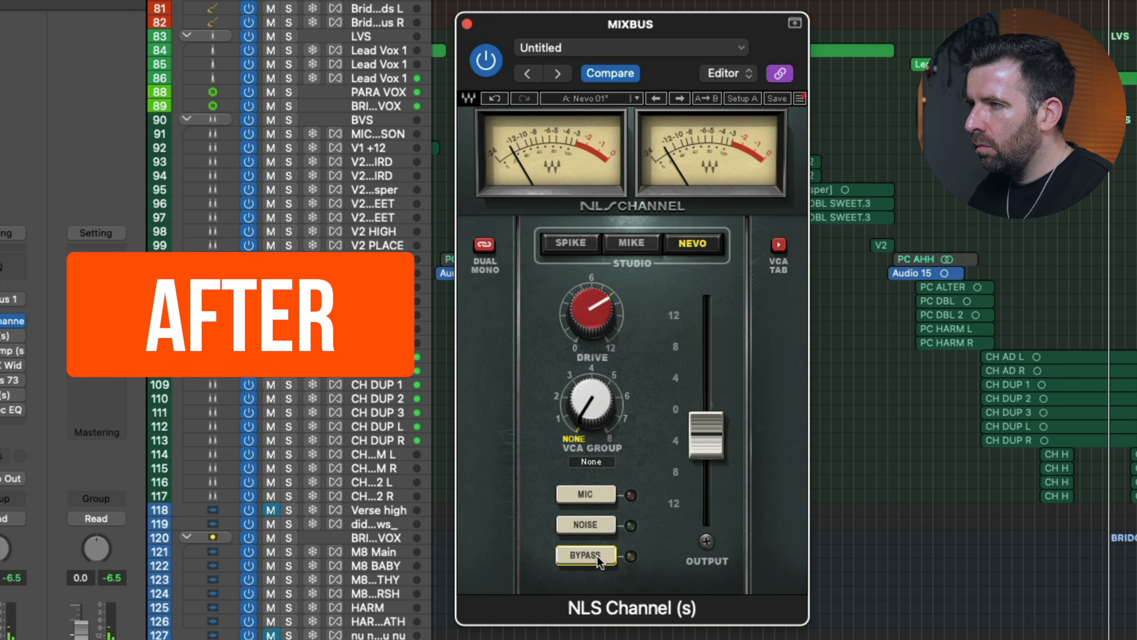
pyautogui.click(598, 558)
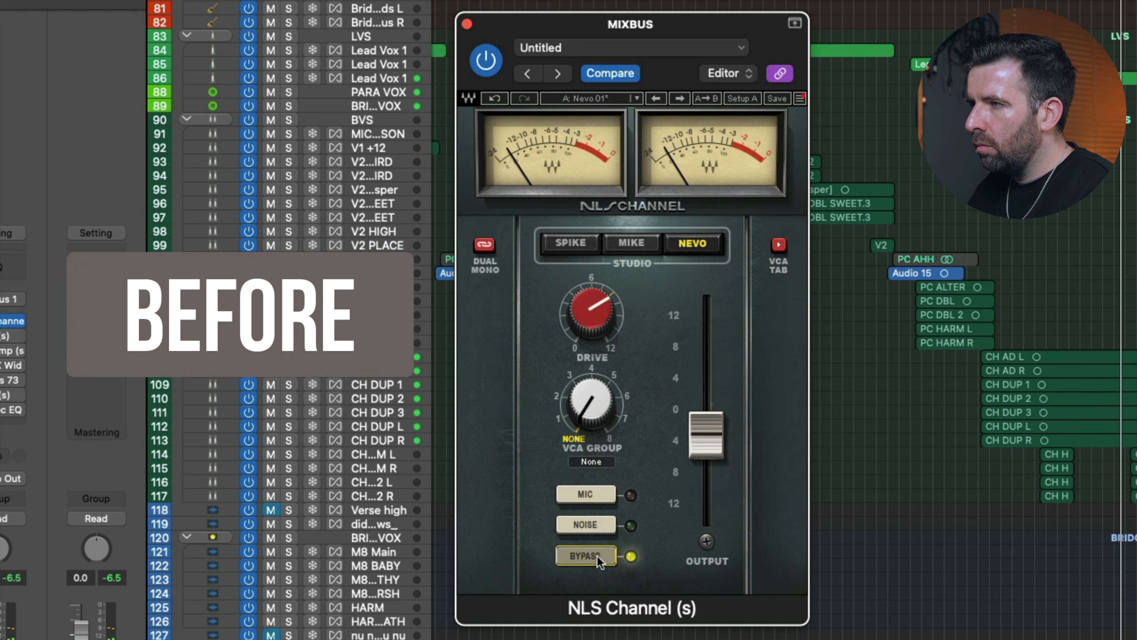
pyautogui.click(597, 557)
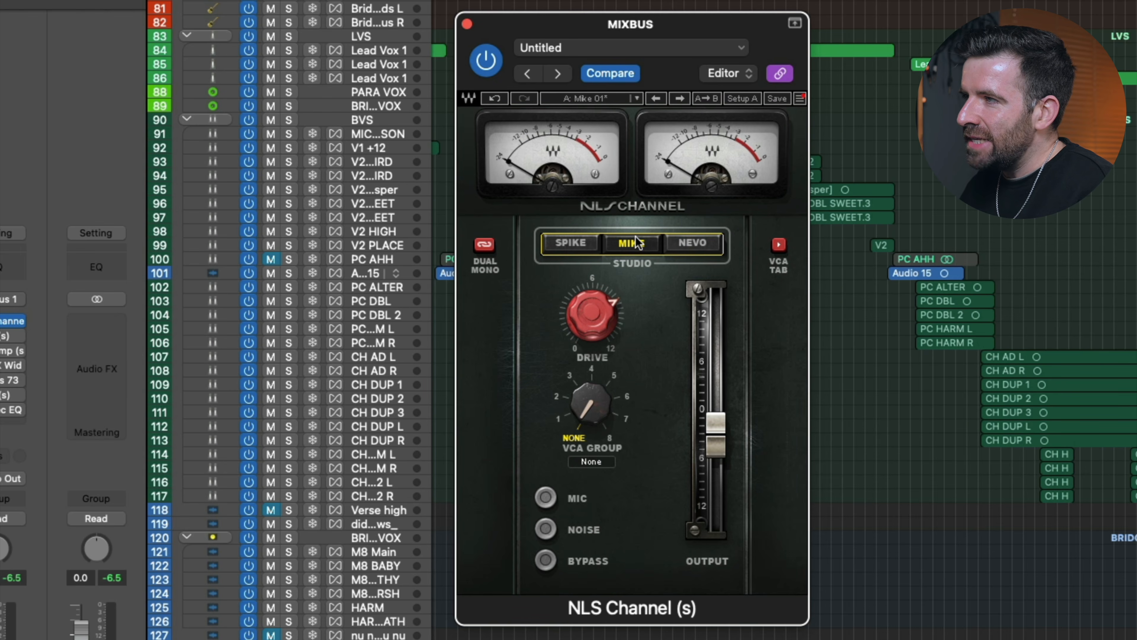
pyautogui.click(582, 244)
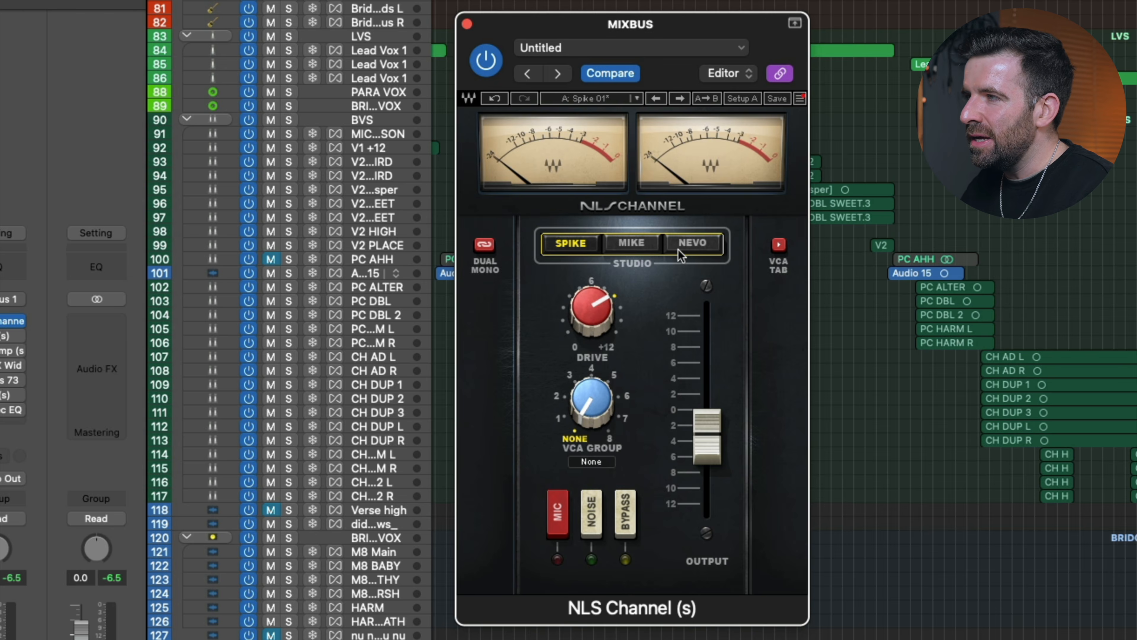
pyautogui.click(692, 244)
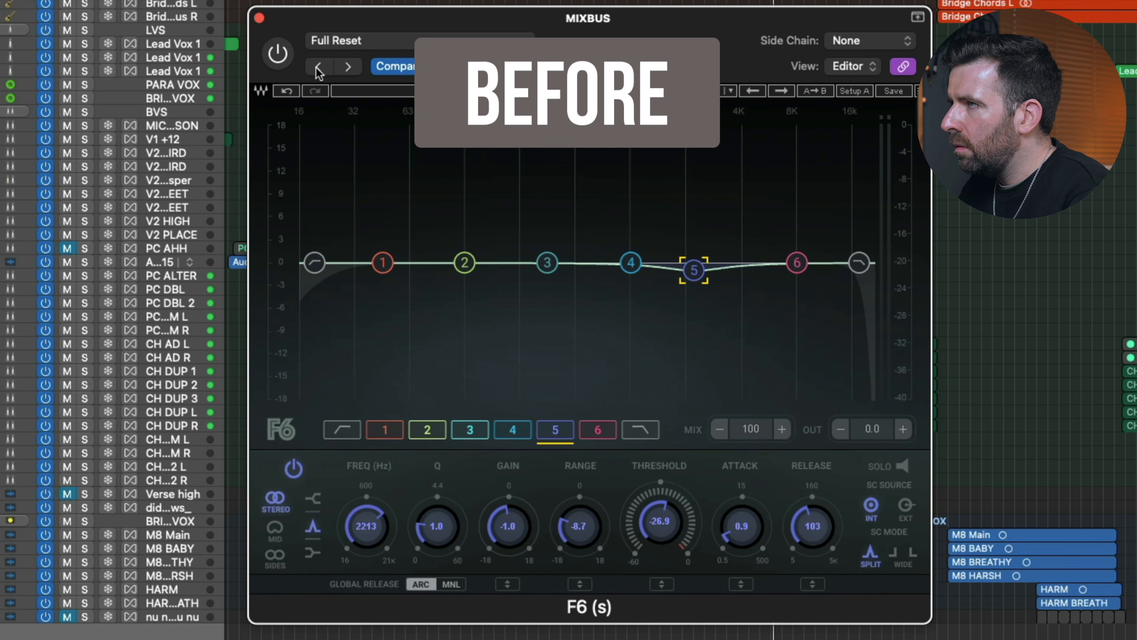
# Step: Enable the F6 equalizer, check band 5 with its solo control, and compare the band switched off and on
pyautogui.click(278, 54)
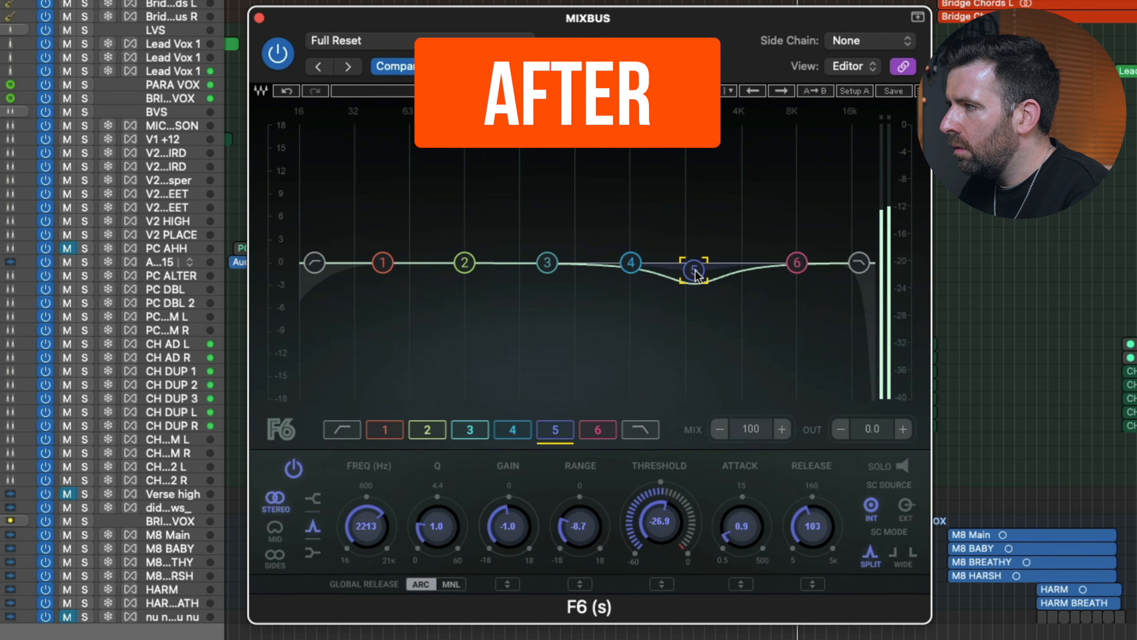
pyautogui.click(906, 466)
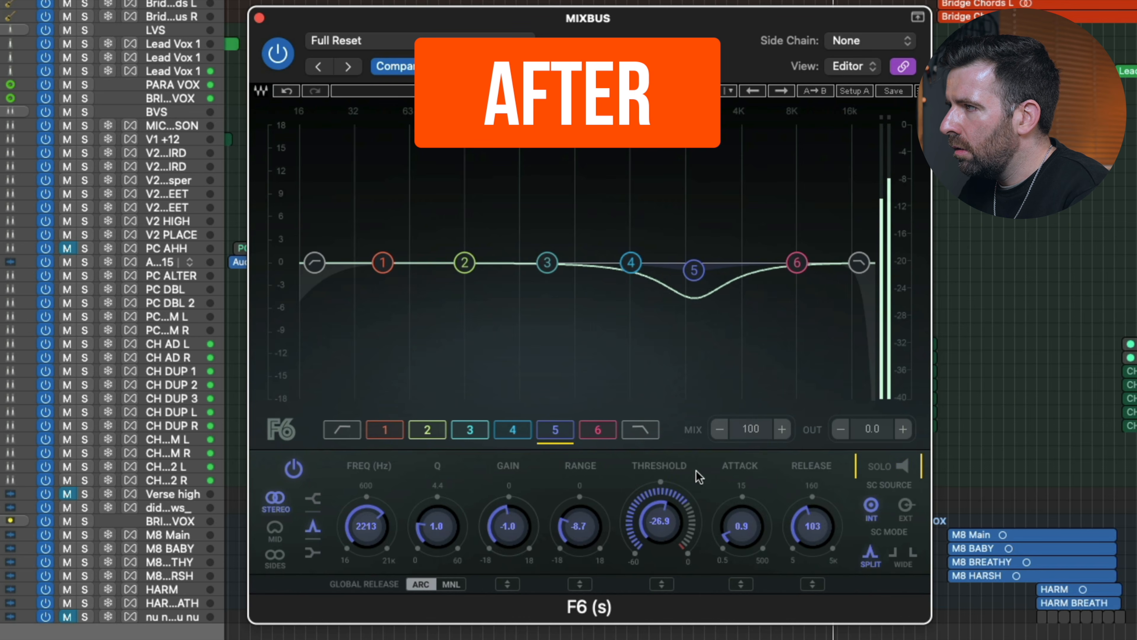
pyautogui.click(293, 469)
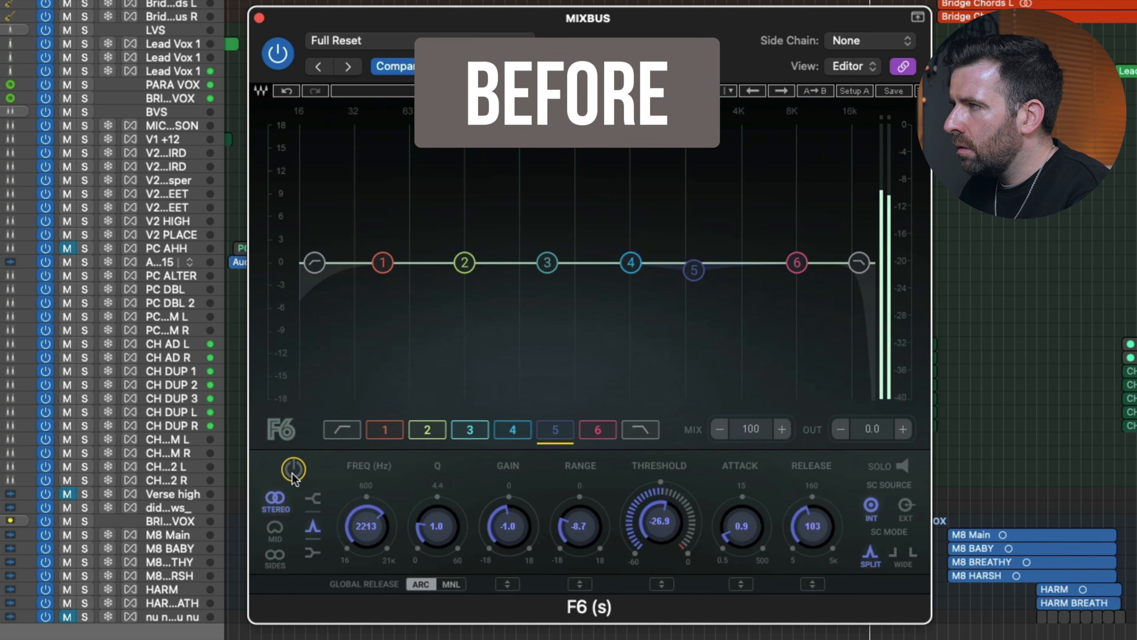
pyautogui.click(294, 469)
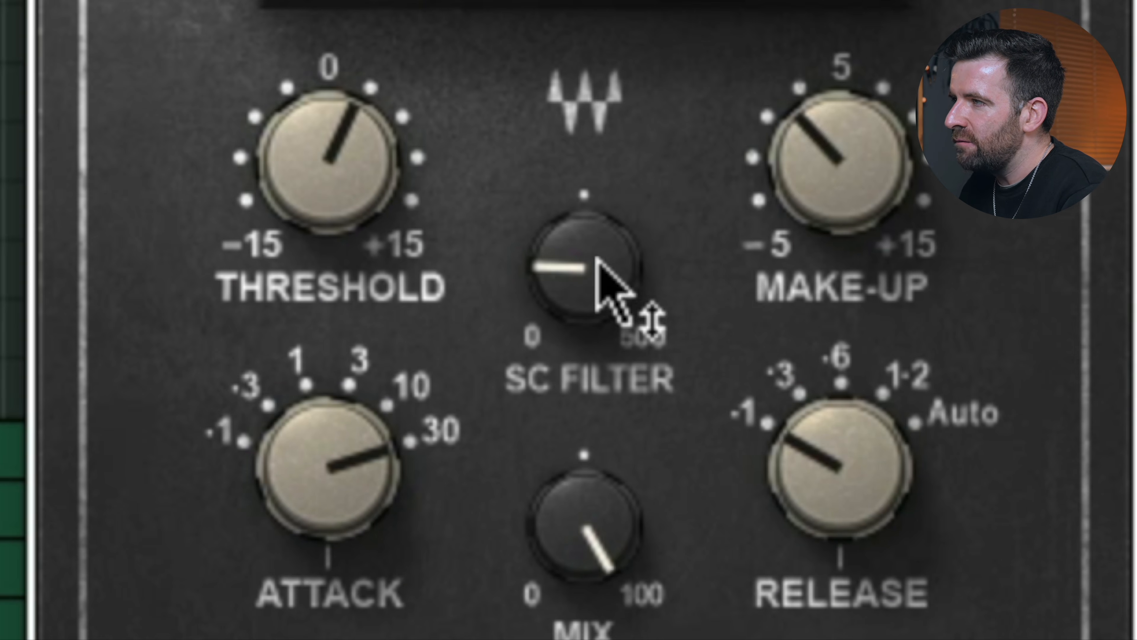
# Step: Compare the mix repeatedly with the SSLComp compressor switched out and in, leaving it in
pyautogui.moveTo(597, 259)
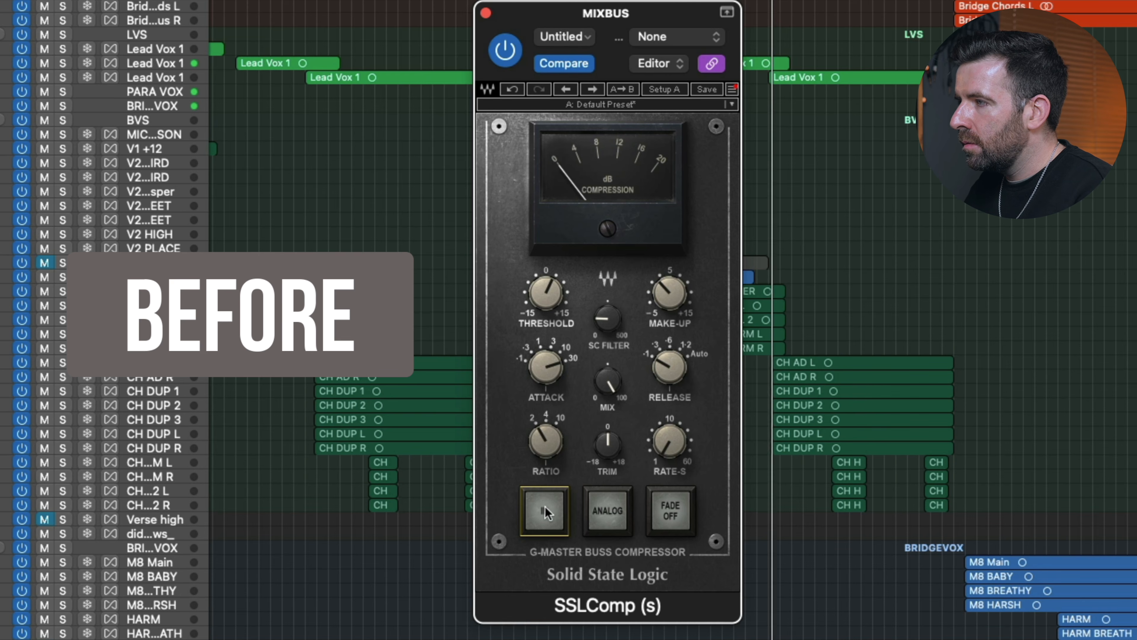
pyautogui.click(544, 511)
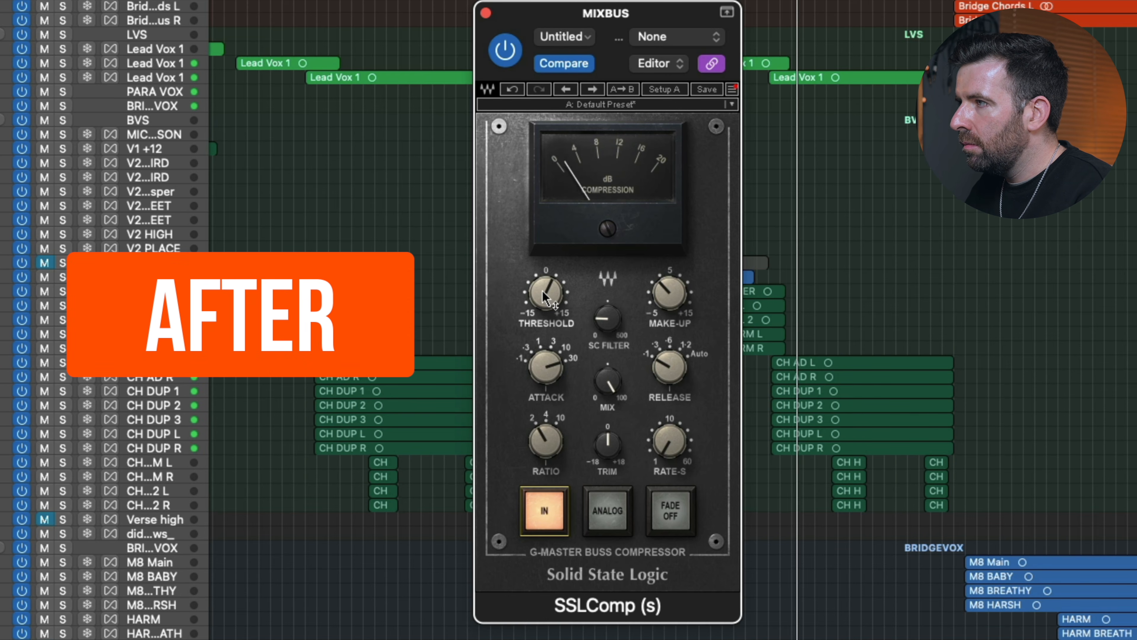
pyautogui.click(545, 513)
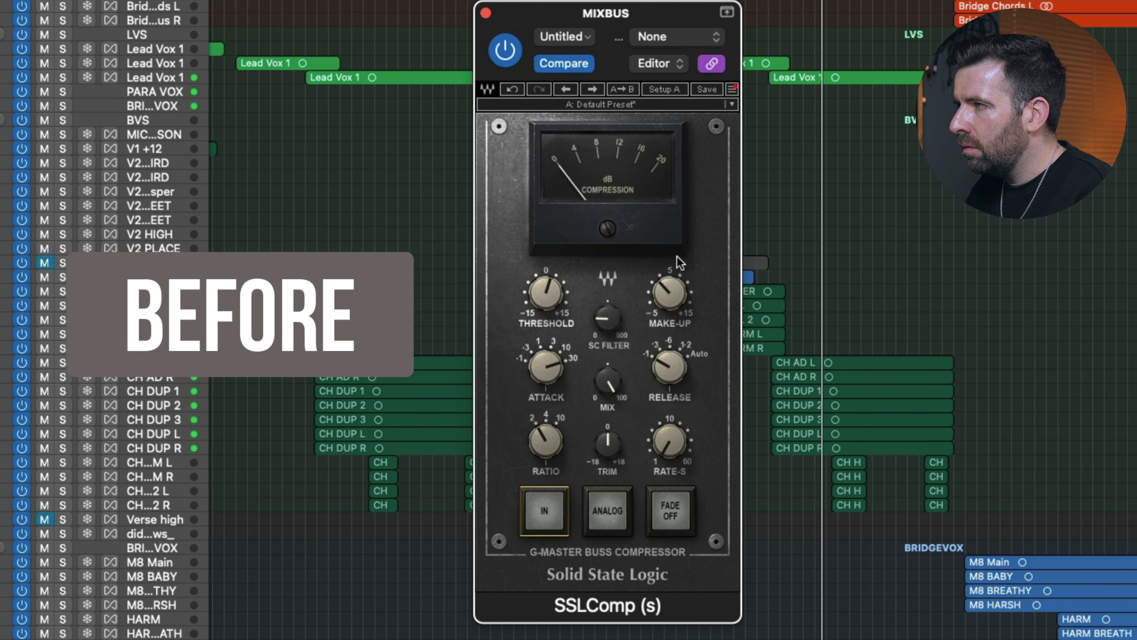
pyautogui.click(543, 509)
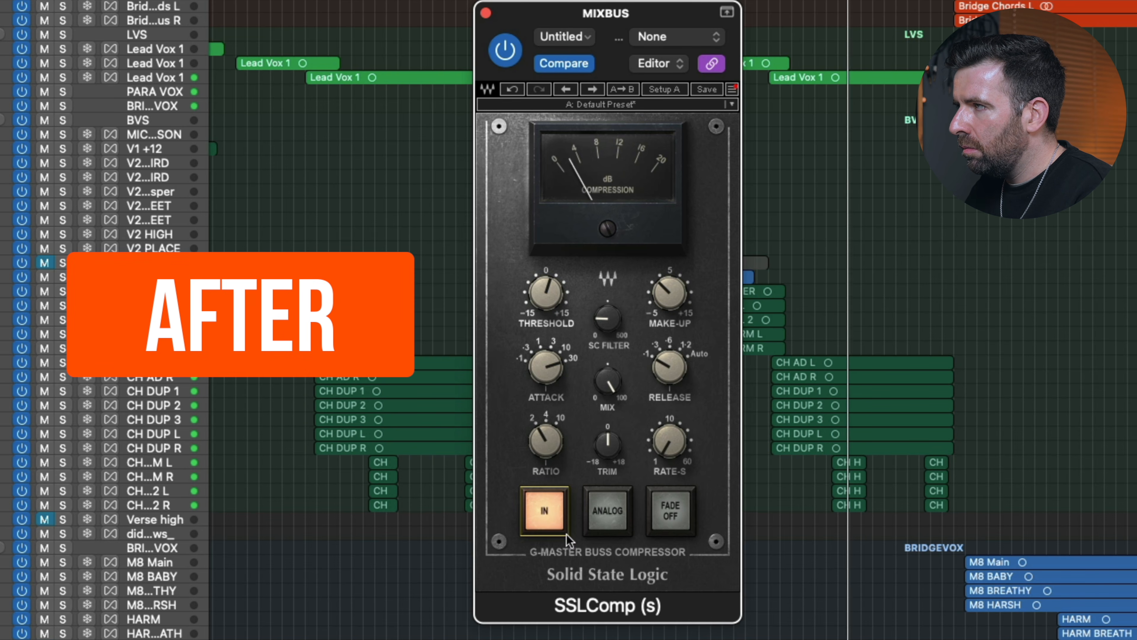
pyautogui.click(551, 516)
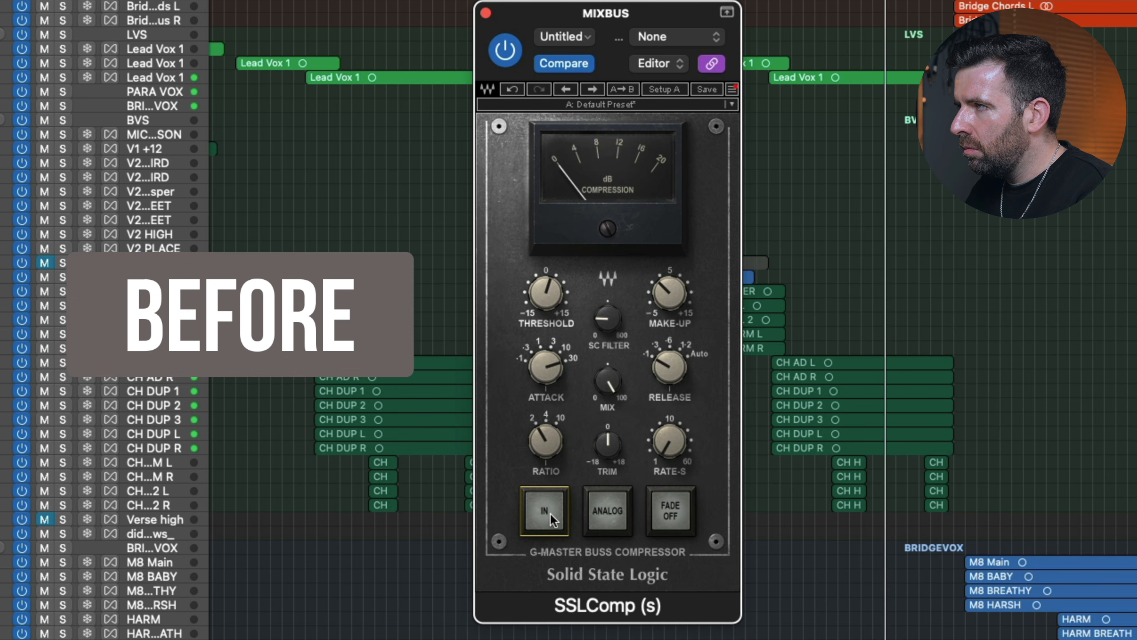
pyautogui.click(550, 513)
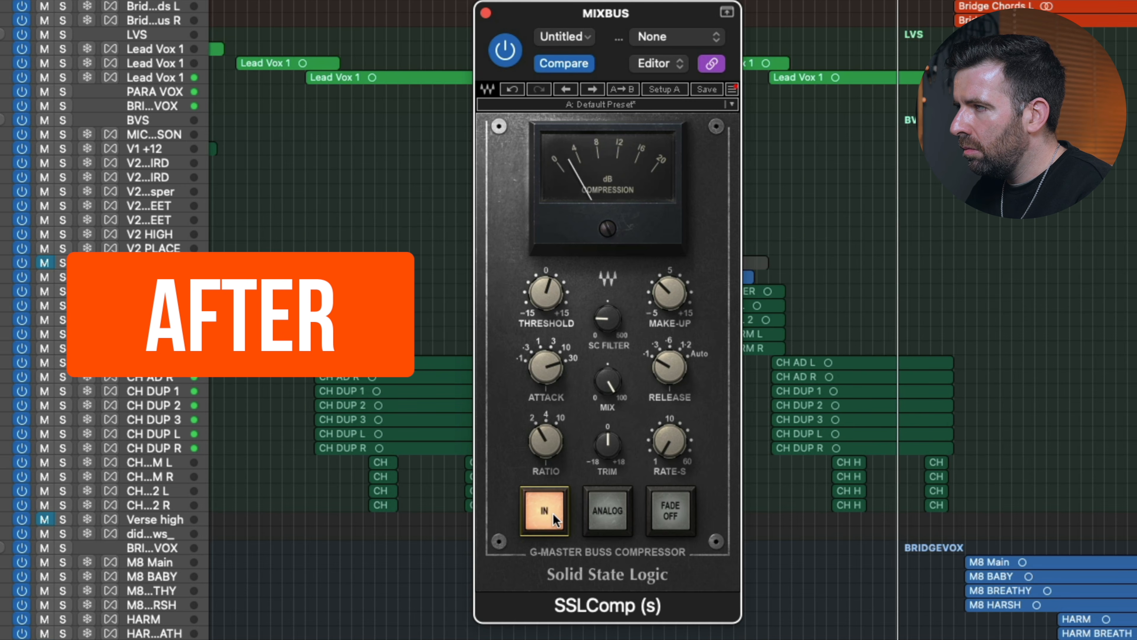
pyautogui.click(552, 514)
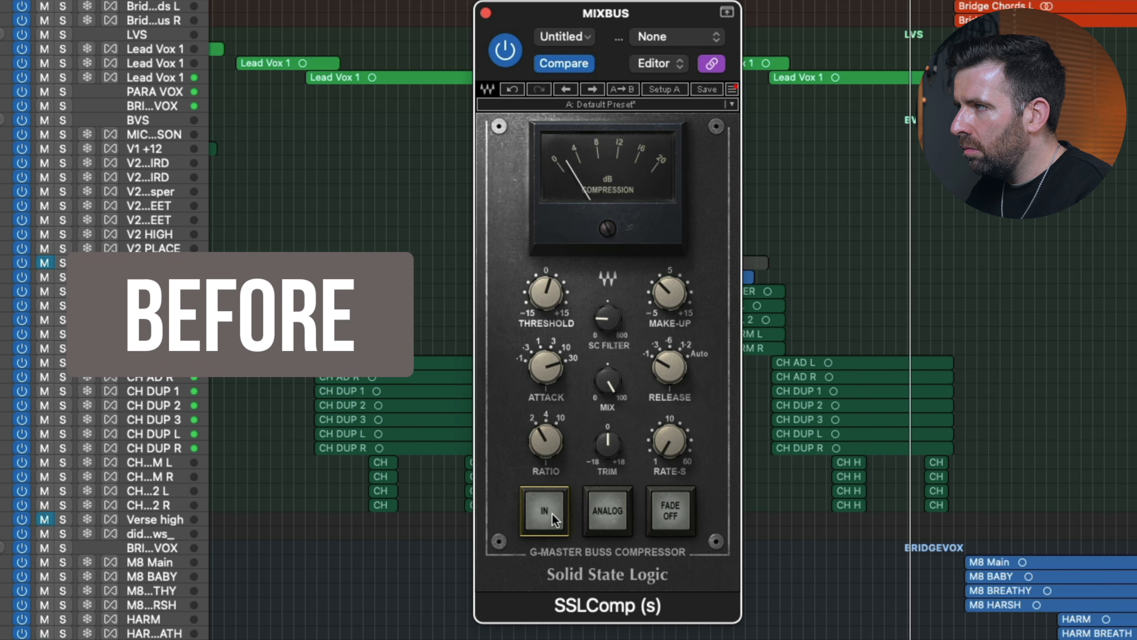
pyautogui.click(551, 519)
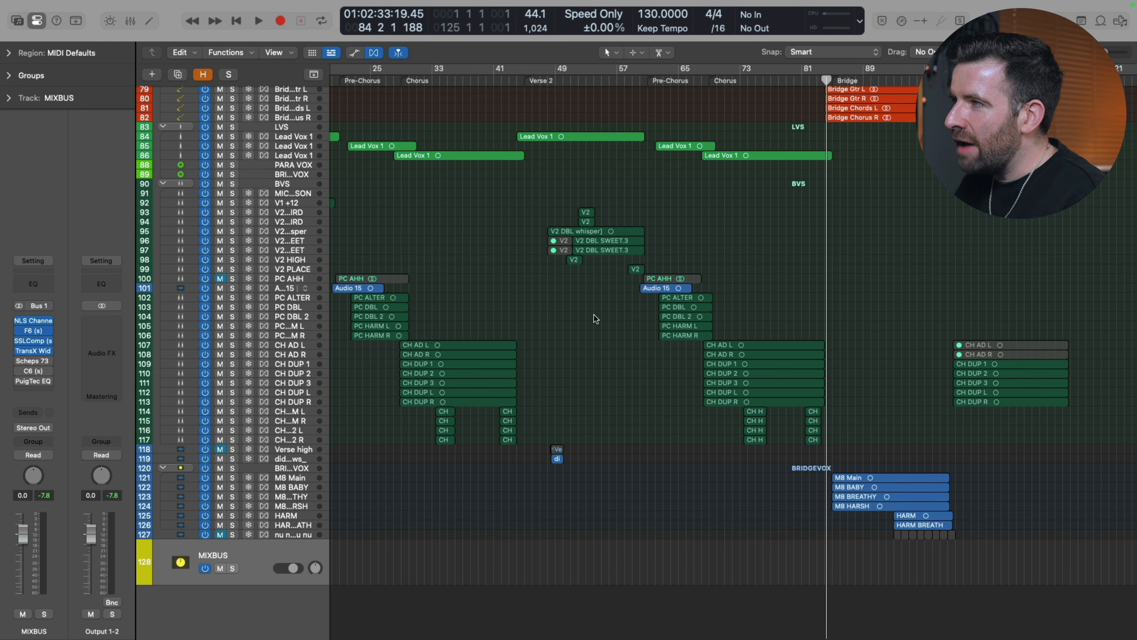
# Step: Compare TransX Wide off and on, and try its Range at 13.5 before restoring it to 1.6
pyautogui.press('v')
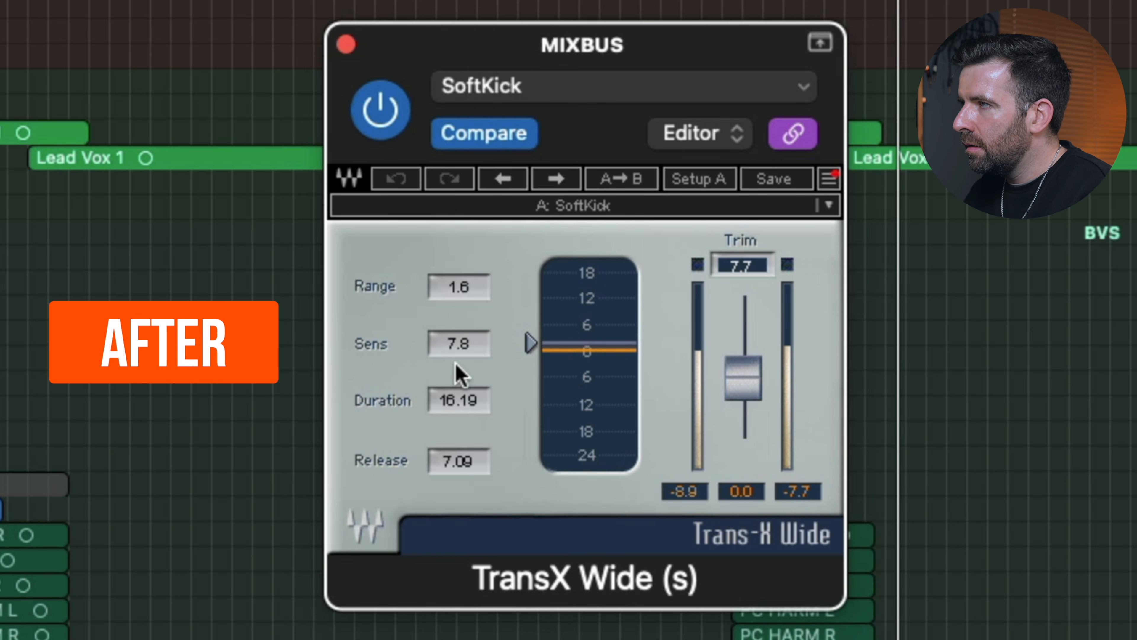
pyautogui.click(390, 119)
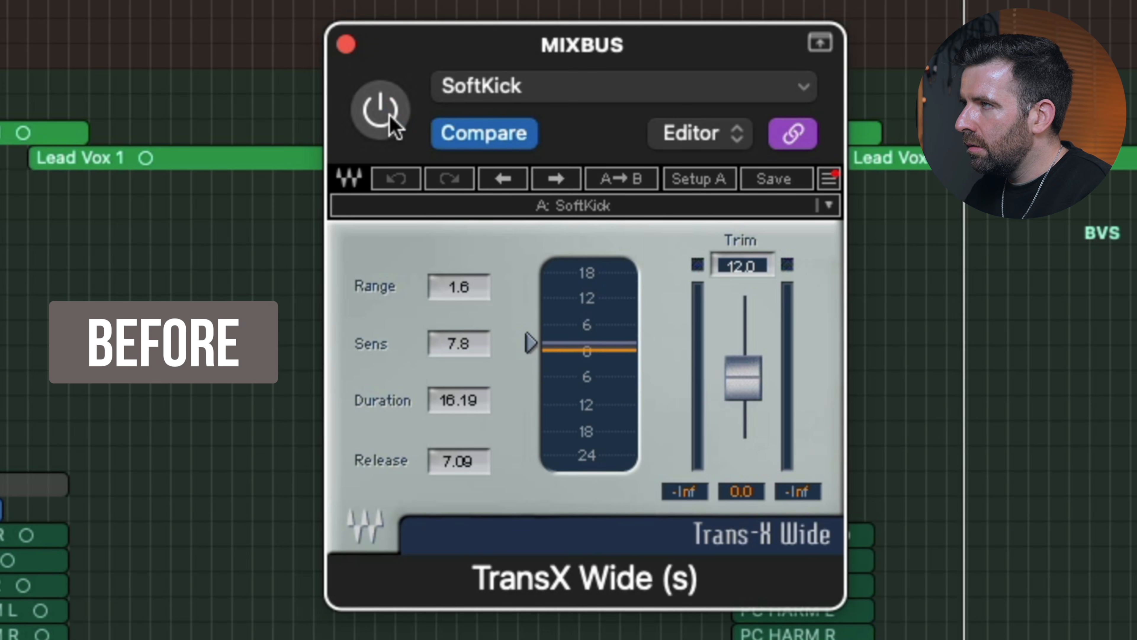
pyautogui.click(390, 117)
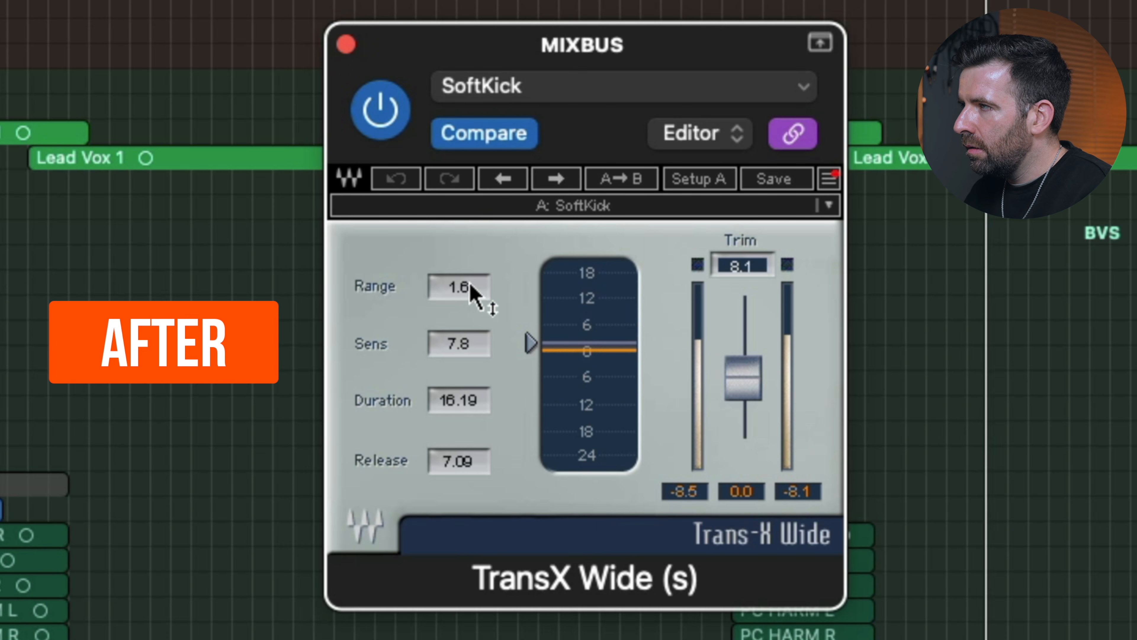
pyautogui.moveTo(471, 294); pyautogui.dragTo(486, 3)
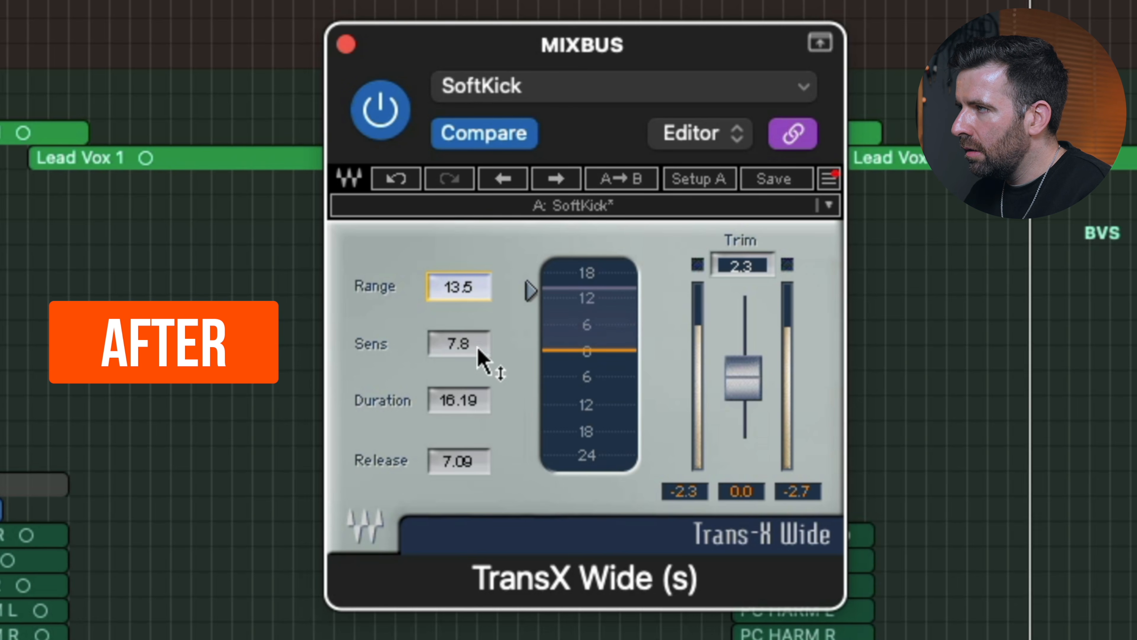
pyautogui.moveTo(459, 298); pyautogui.dragTo(472, 474)
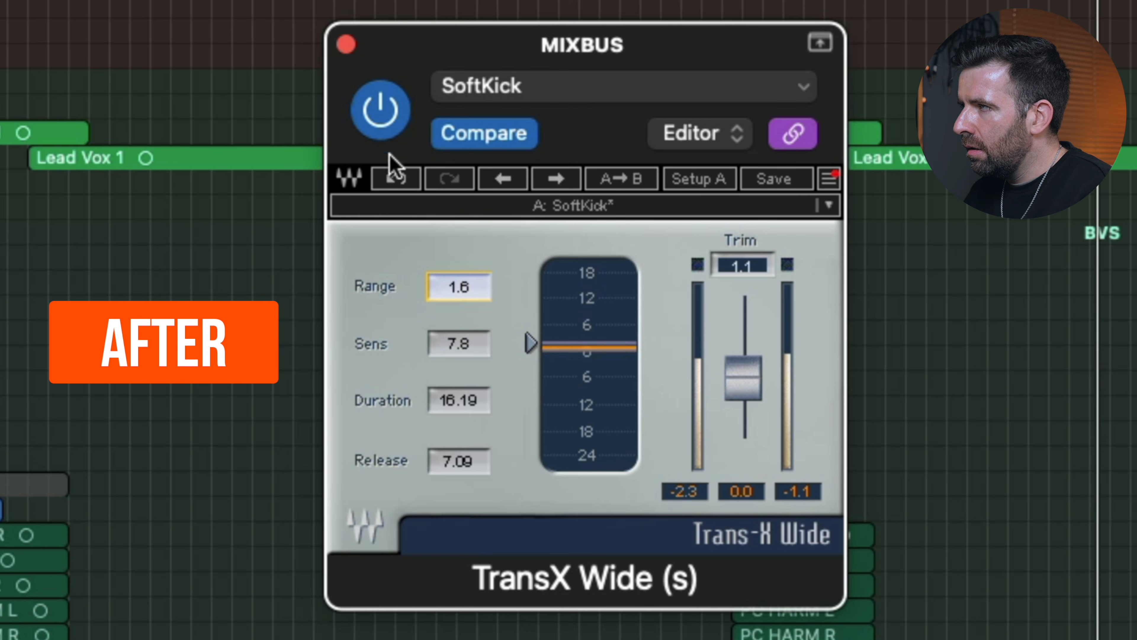
# Step: Check the mix without TransX Wide, re-enable it, and demonstrate a Range of about 16.7 before returning it to about 1.6
pyautogui.click(384, 132)
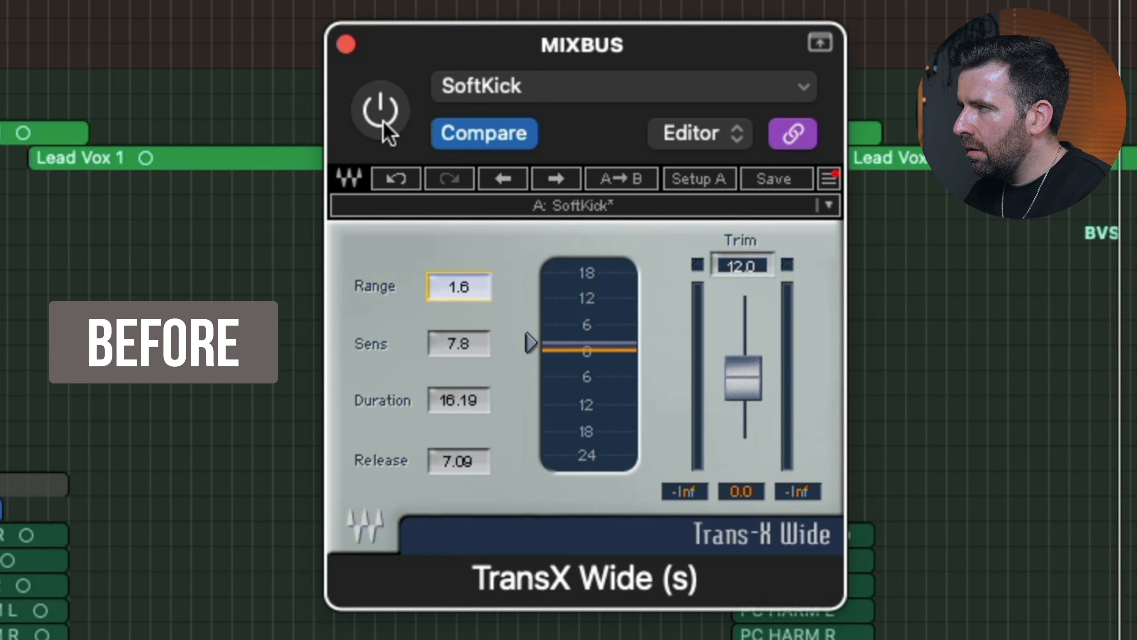
pyautogui.click(384, 132)
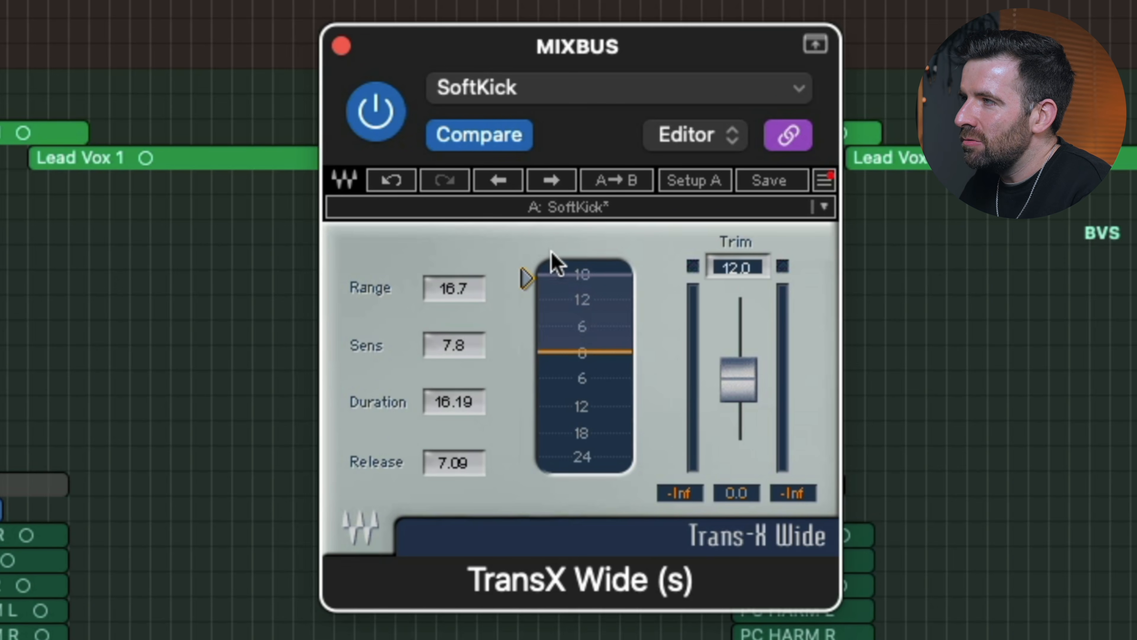
pyautogui.moveTo(555, 228); pyautogui.dragTo(557, 229)
pyautogui.moveTo(555, 328); pyautogui.dragTo(539, 393)
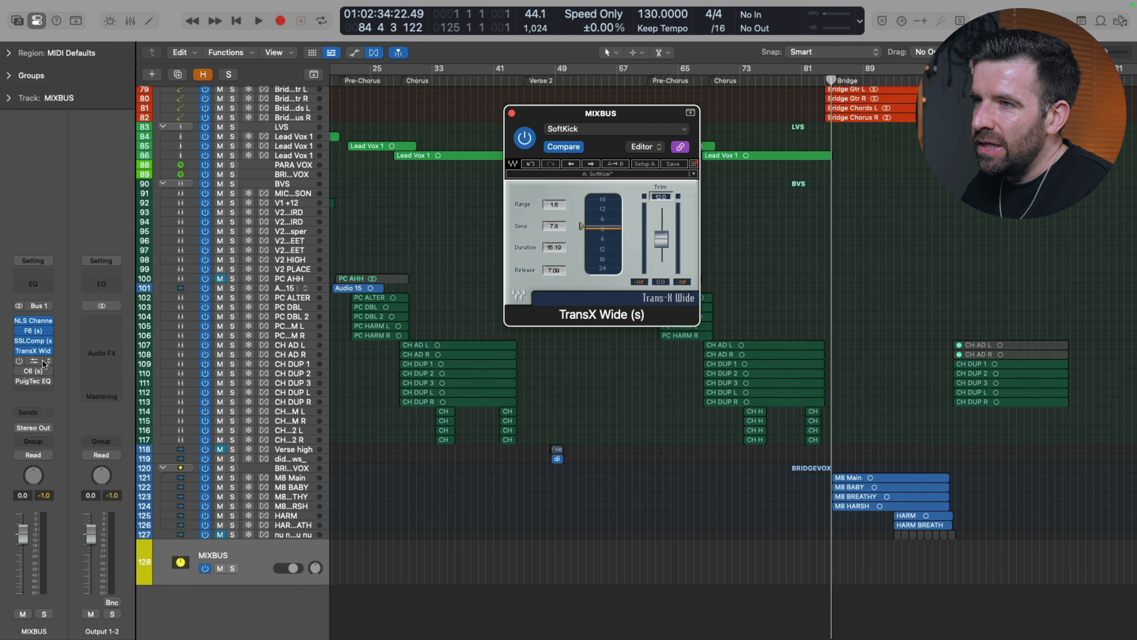
# Step: Open Scheps 73 on the MIXBUS channel and inspect its side high-band and mid low-band controls
pyautogui.click(33, 360)
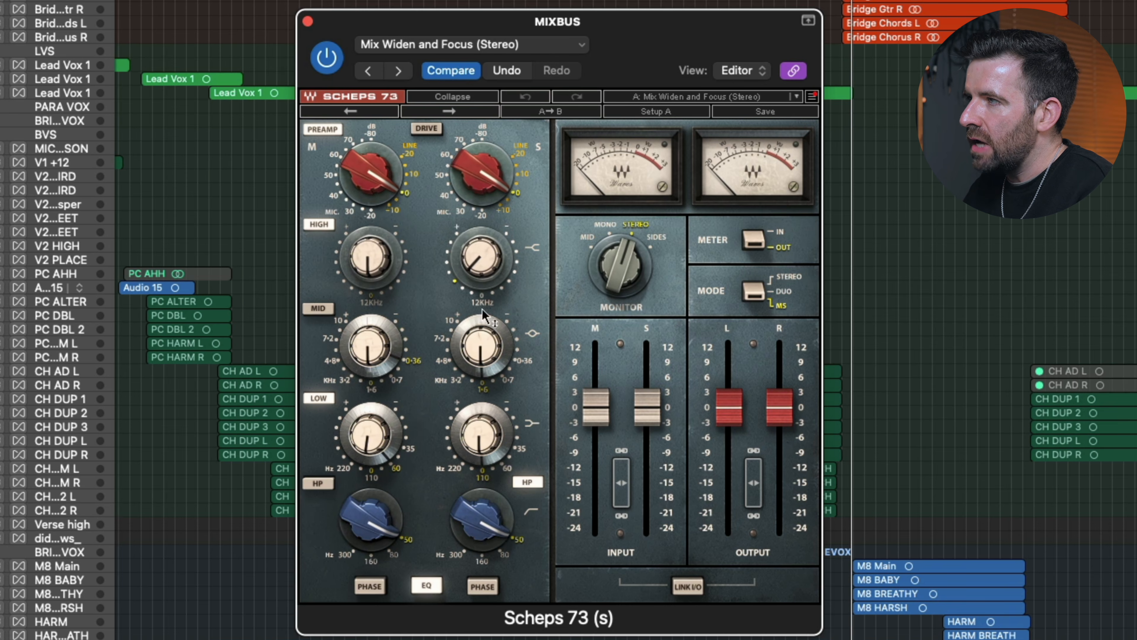
pyautogui.click(481, 259)
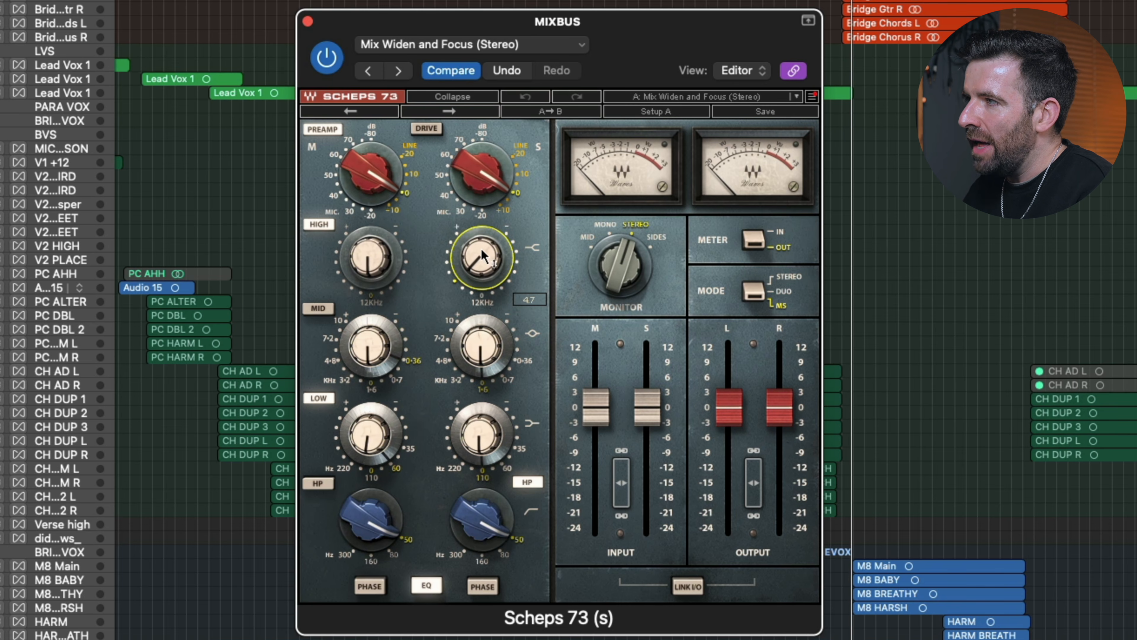
pyautogui.click(367, 443)
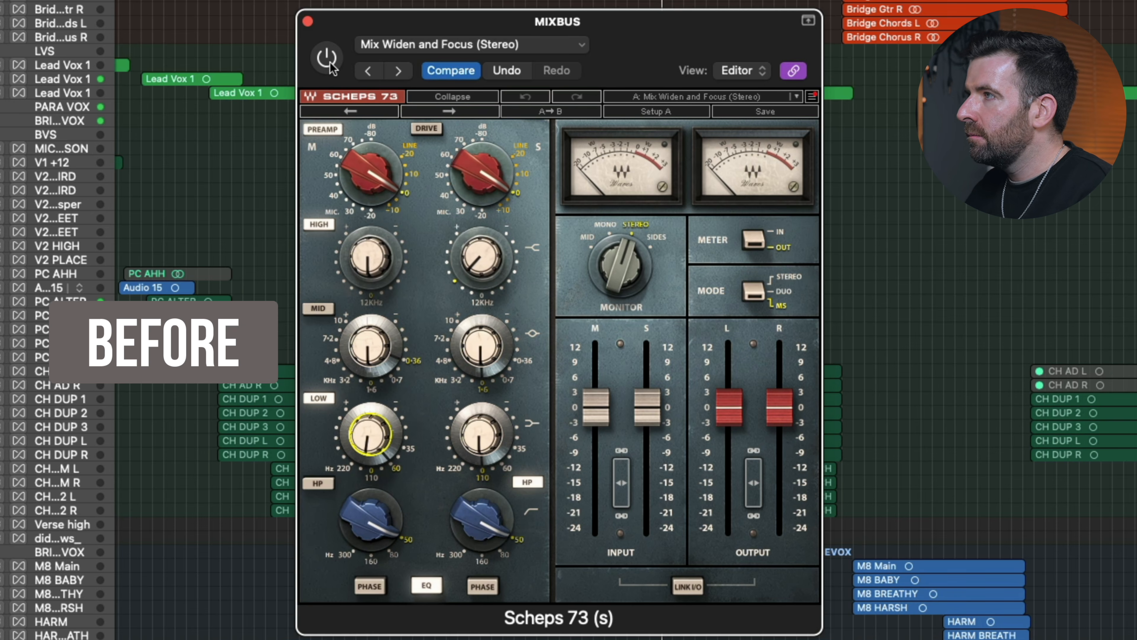
# Step: Enable Scheps 73 and compare the mix with its EQ section off and on, leaving the EQ on
pyautogui.click(326, 61)
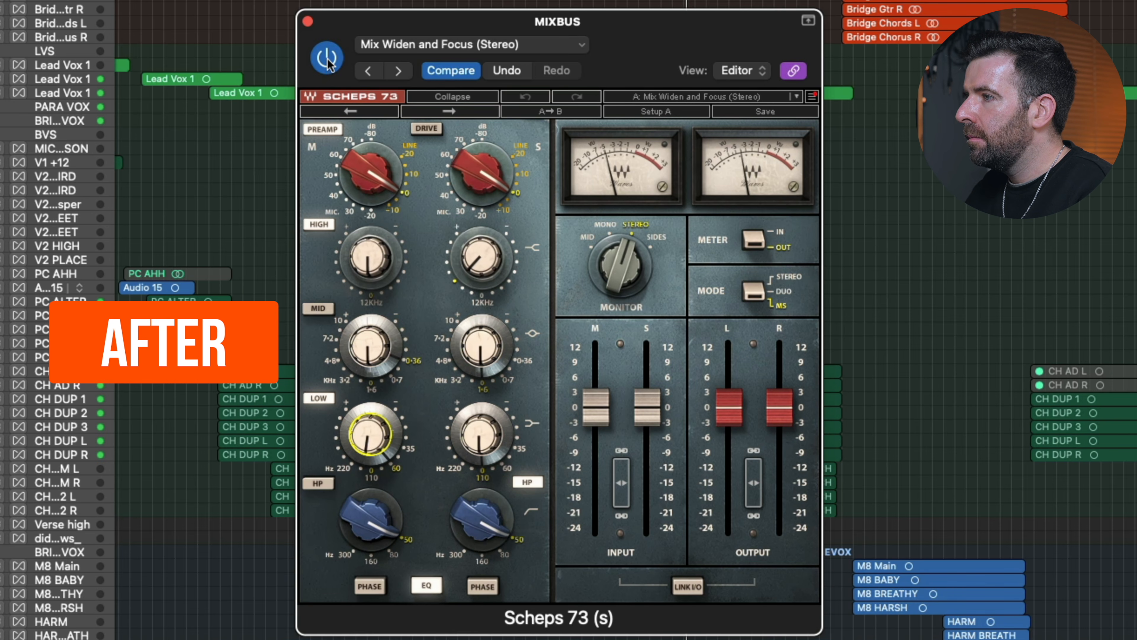
pyautogui.click(427, 586)
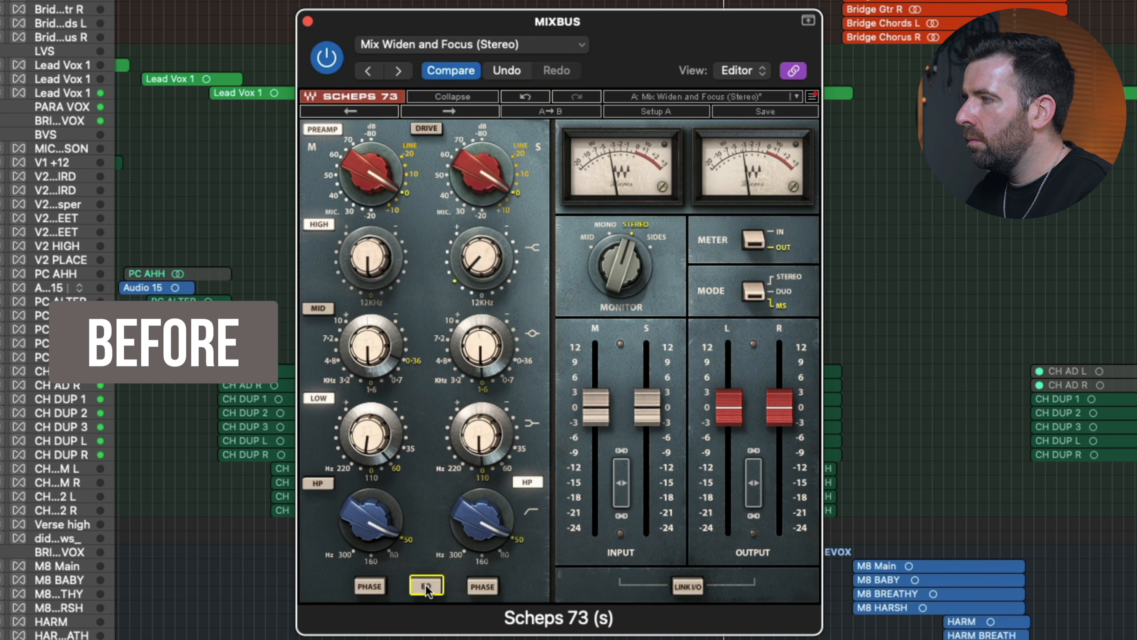
pyautogui.click(427, 586)
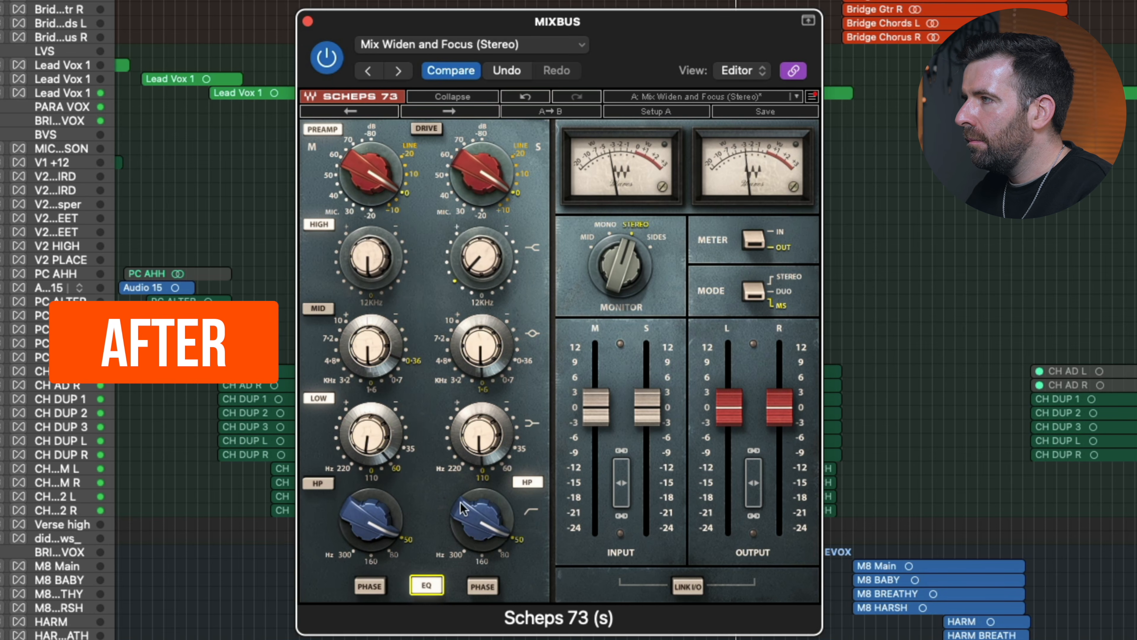
# Step: Audition the Scheps 73 side high band near 9.4, restore it to 5.3, and compare the EQ section off and on
pyautogui.moveTo(494, 274); pyautogui.dragTo(488, 190)
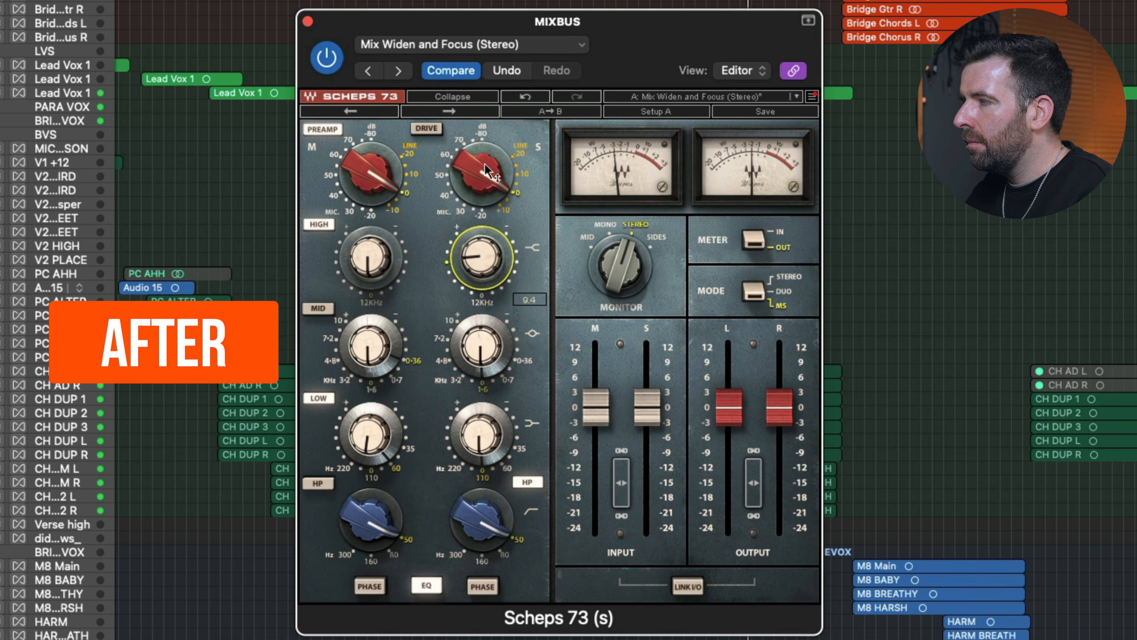
pyautogui.moveTo(486, 149); pyautogui.dragTo(451, 273)
pyautogui.click(427, 585)
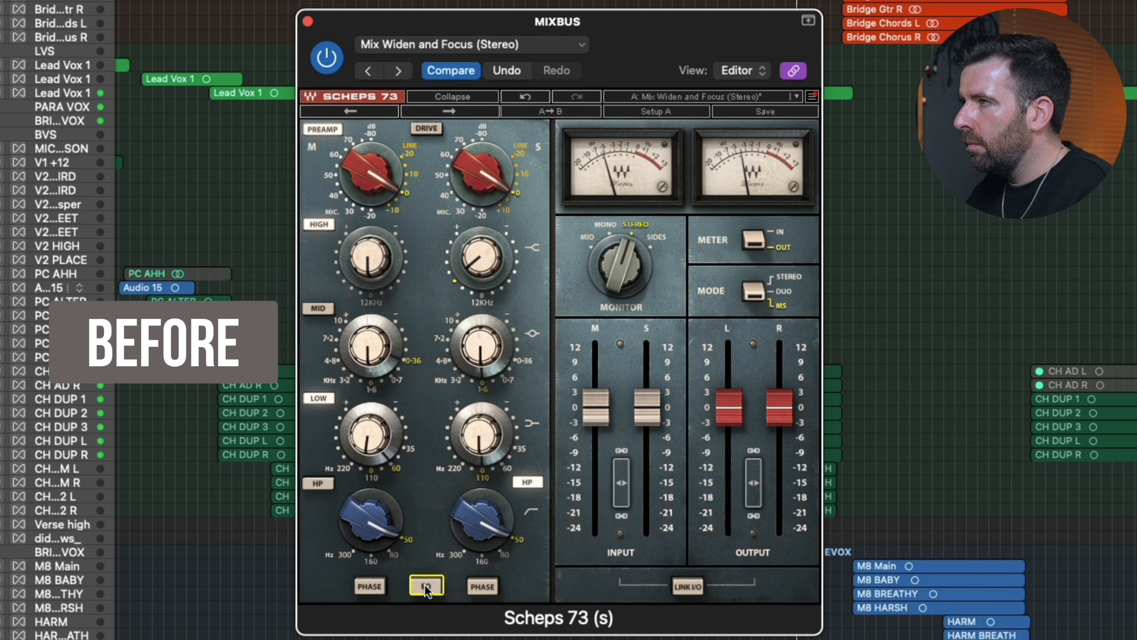
pyautogui.click(426, 585)
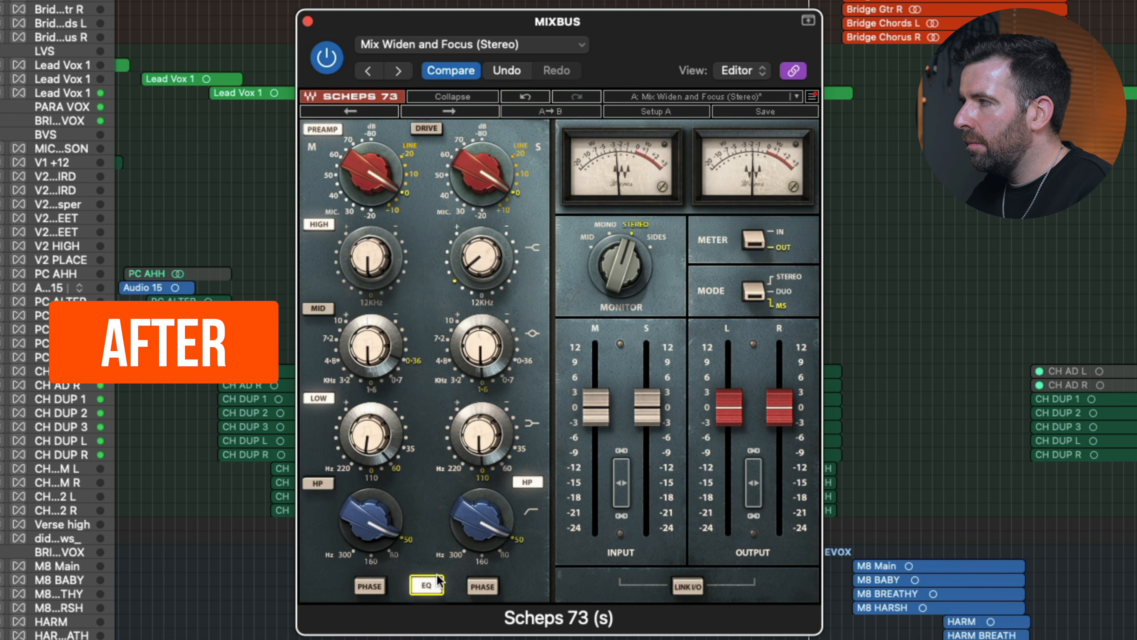
pyautogui.click(435, 590)
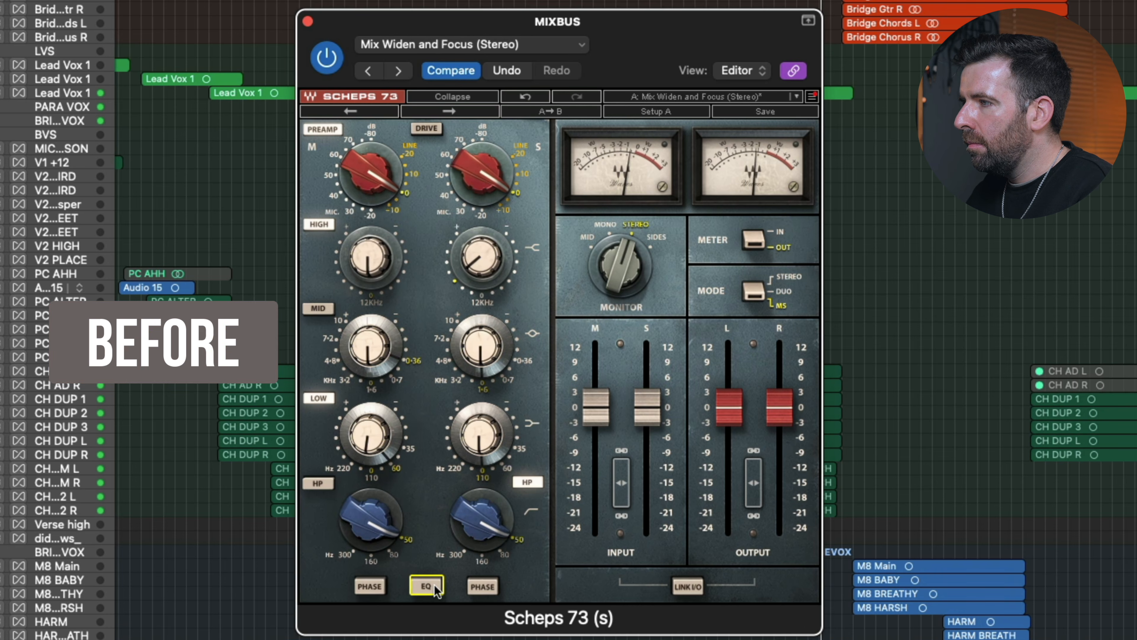
pyautogui.click(434, 587)
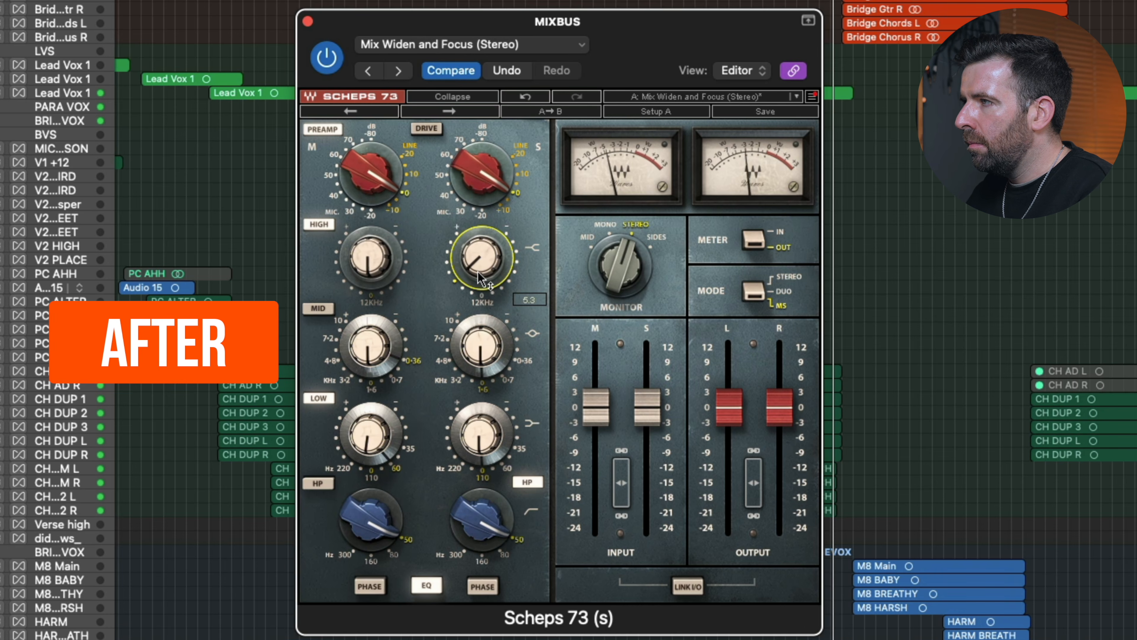
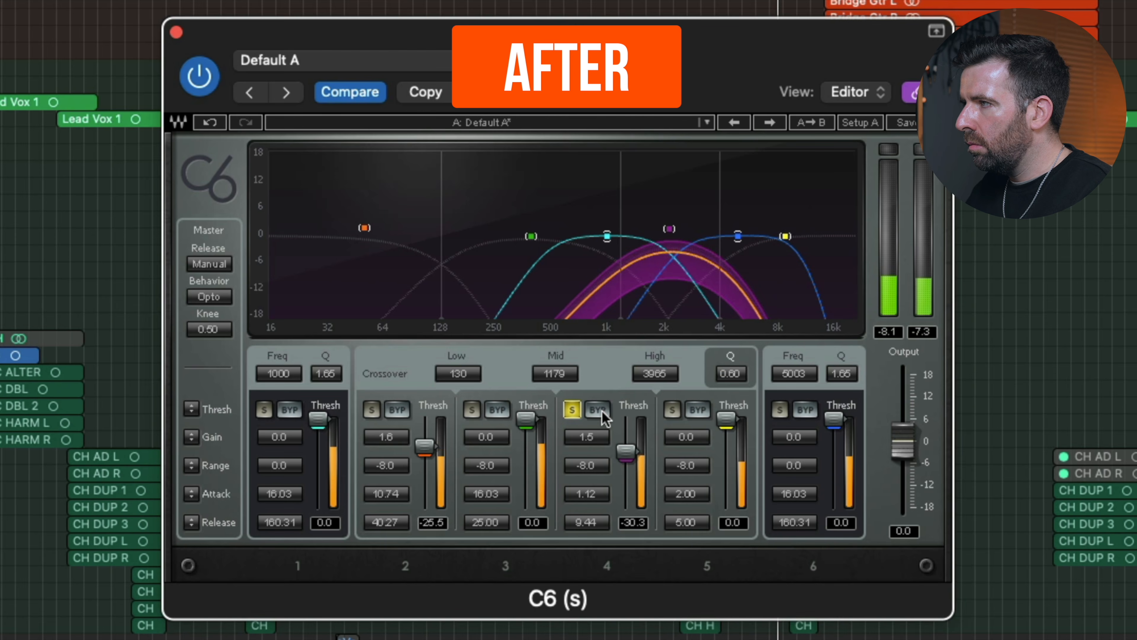
# Step: Compare the soloed C6 band 4 bypassed and active, leave it active, and turn off its solo
pyautogui.click(598, 409)
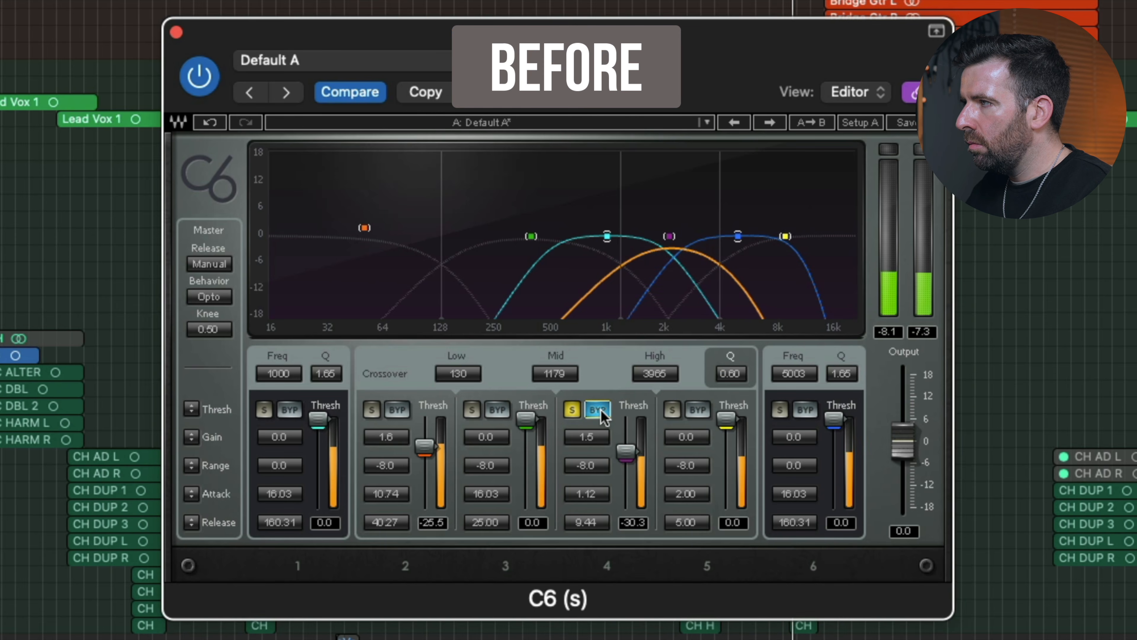
pyautogui.click(600, 410)
pyautogui.click(578, 410)
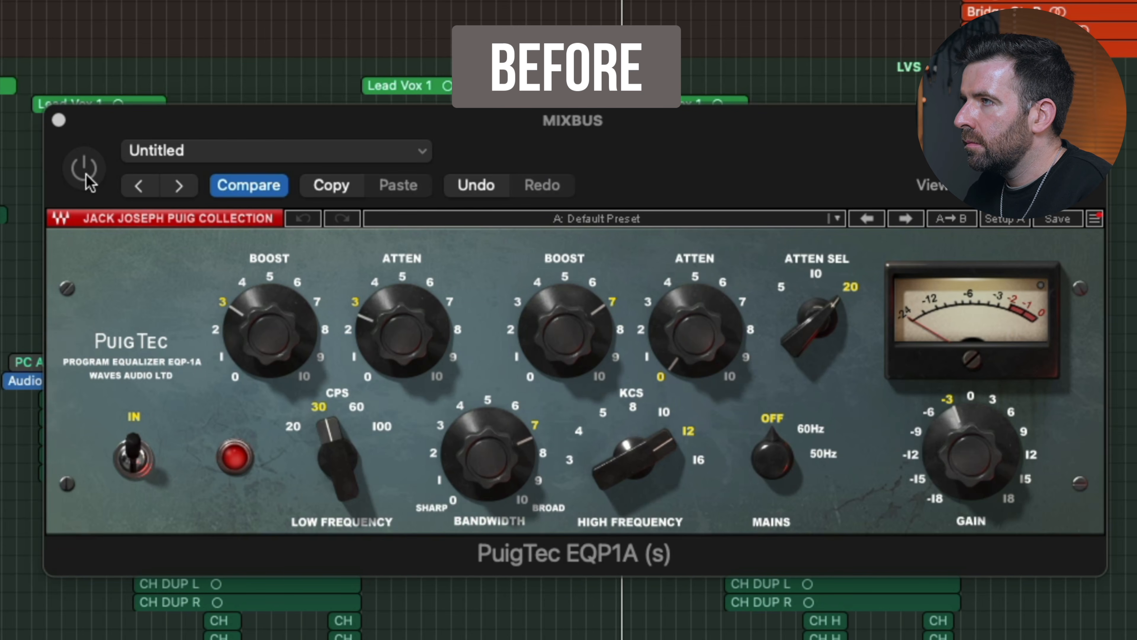
# Step: Enable PuigTec EQP1A on MIXBUS and compare the mix with the equalizer switched out and in, leaving it in
pyautogui.click(87, 178)
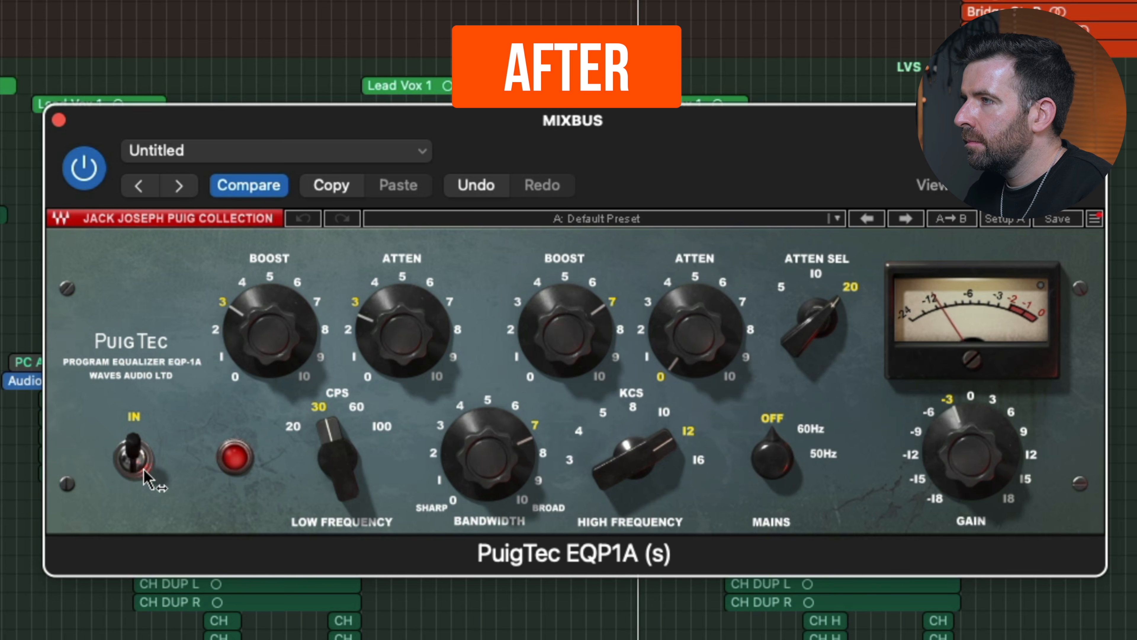
pyautogui.click(134, 462)
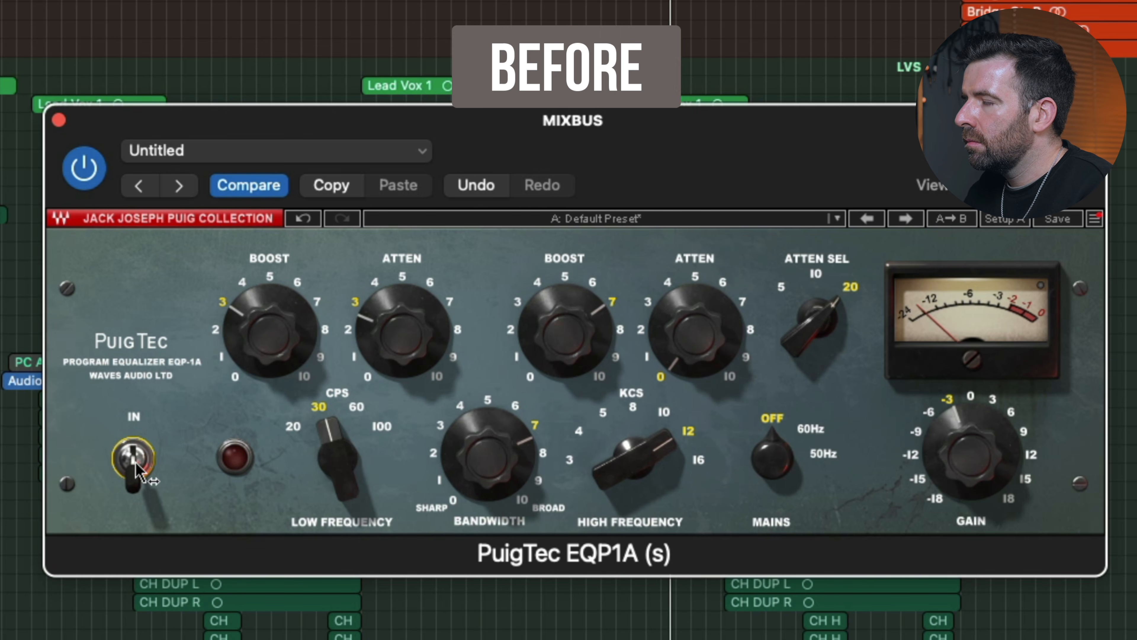
pyautogui.click(137, 463)
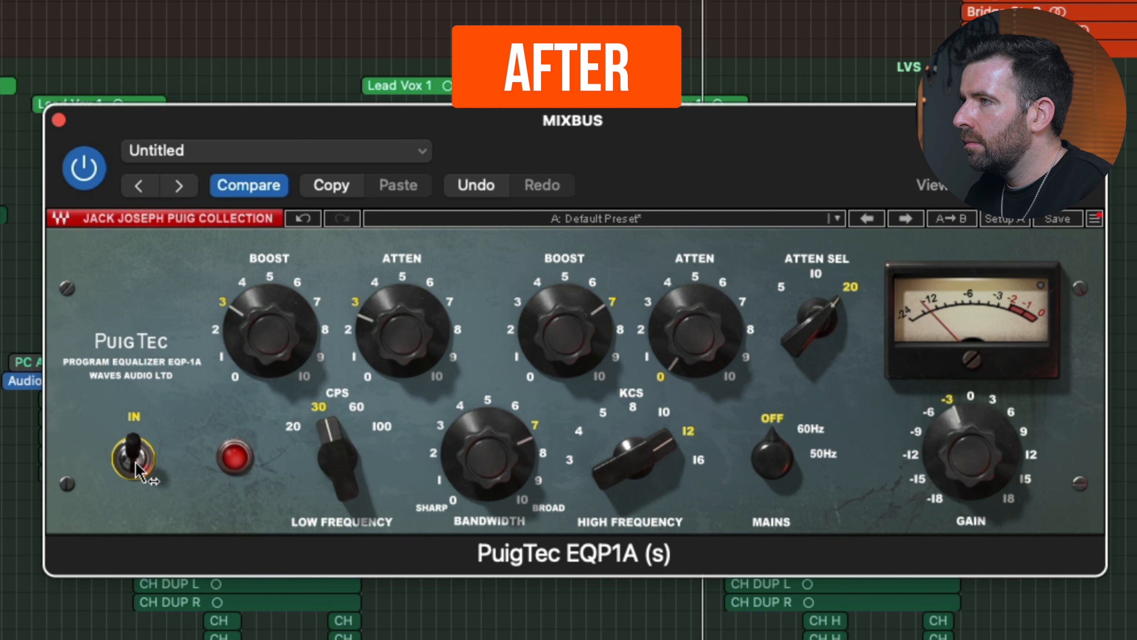
pyautogui.click(135, 462)
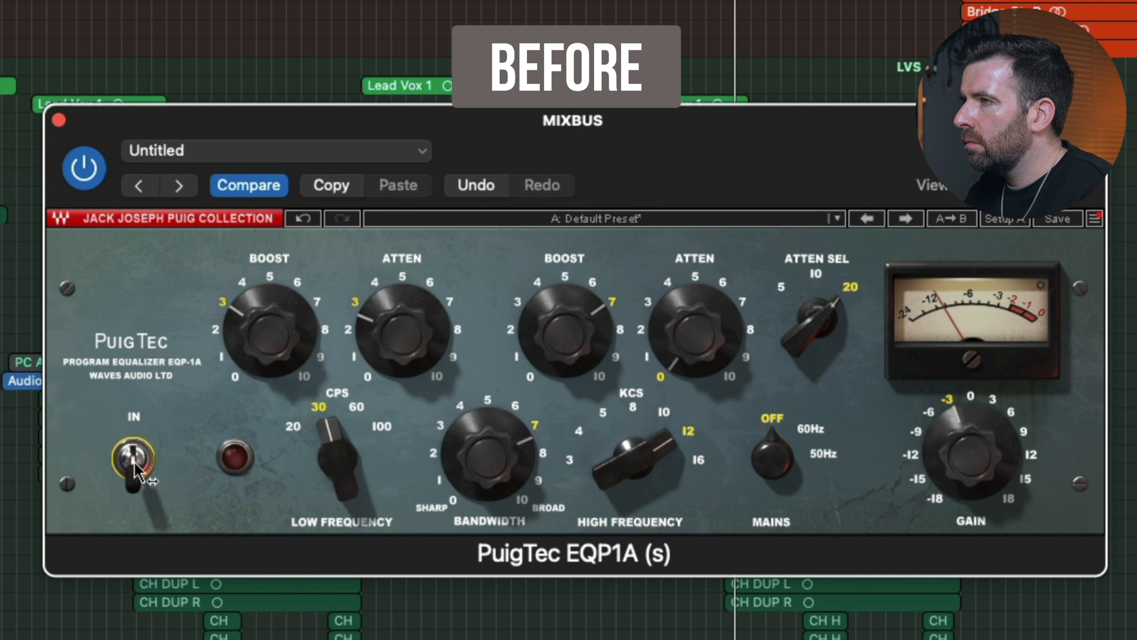
pyautogui.click(135, 463)
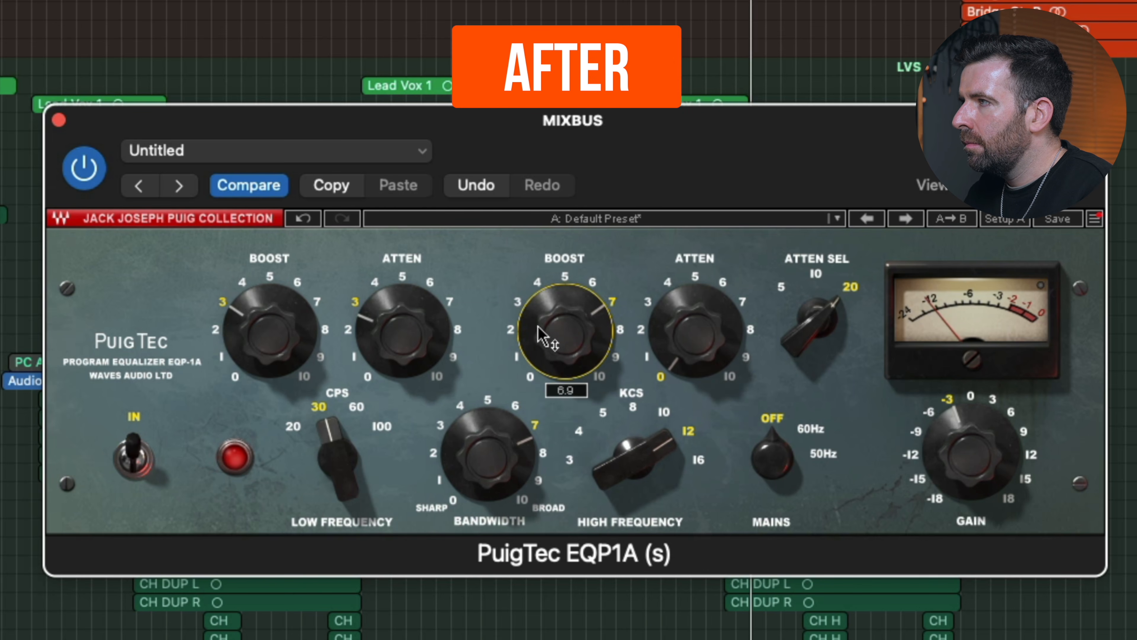
# Step: Set PuigTec's high-frequency Boost to about 7.3, audition its low-frequency Boost, and compare the equalizer switched out and in
pyautogui.moveTo(541, 325); pyautogui.dragTo(548, 393)
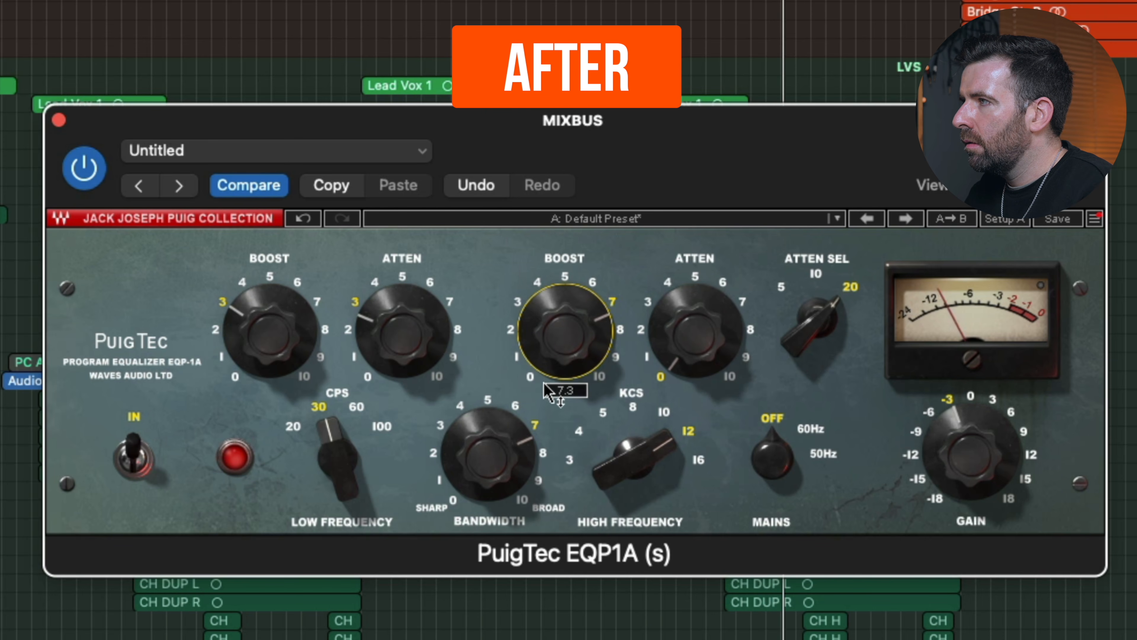
pyautogui.moveTo(268, 334); pyautogui.dragTo(296, 277)
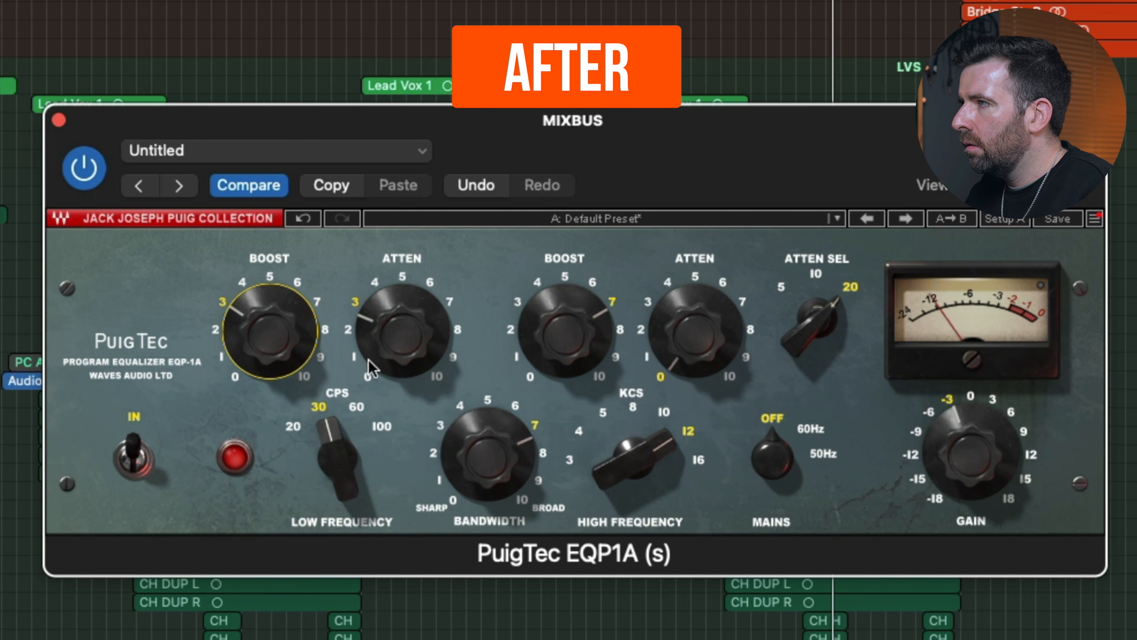
pyautogui.click(135, 462)
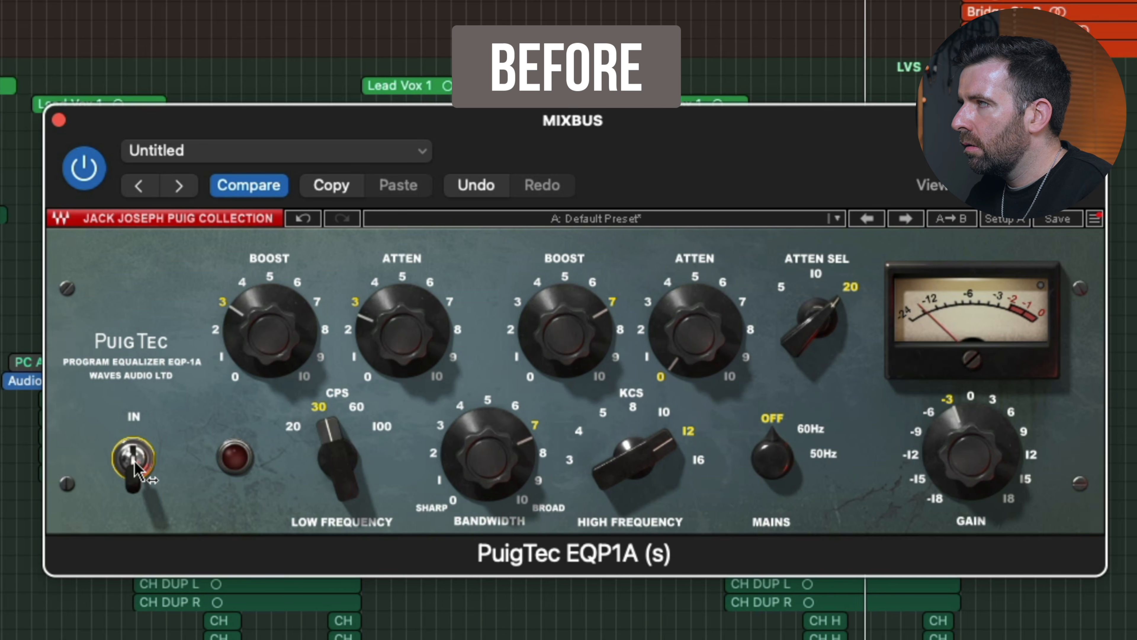
pyautogui.click(135, 462)
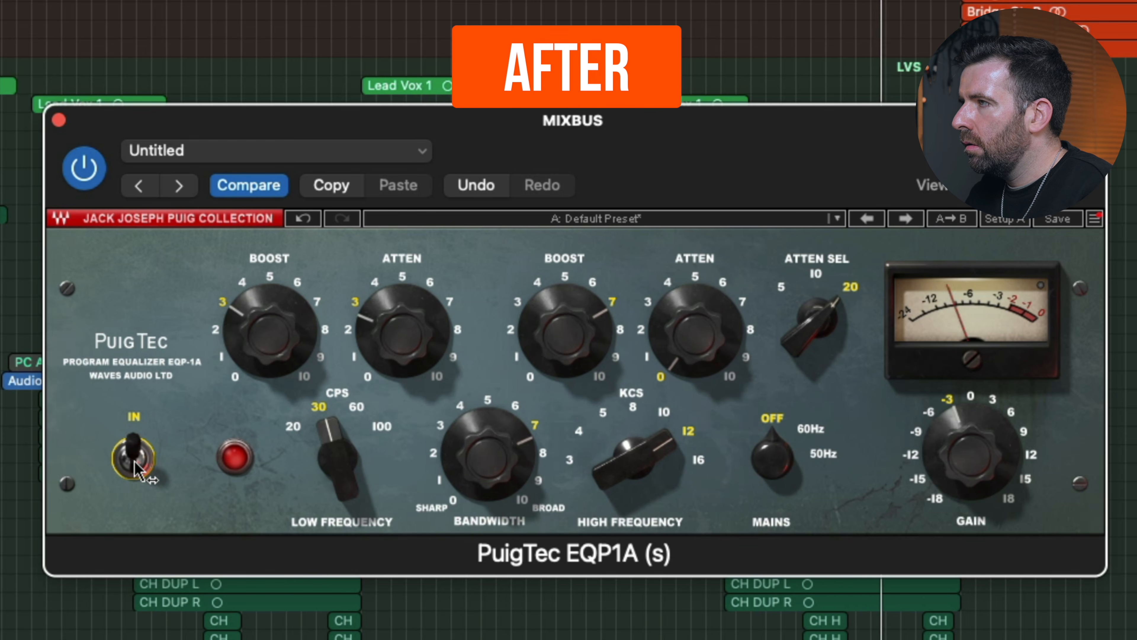
# Step: Audition PuigTec's low-frequency Atten, return it to about 3, and check the mix with the equalizer switched out and in
pyautogui.moveTo(406, 356); pyautogui.dragTo(407, 264)
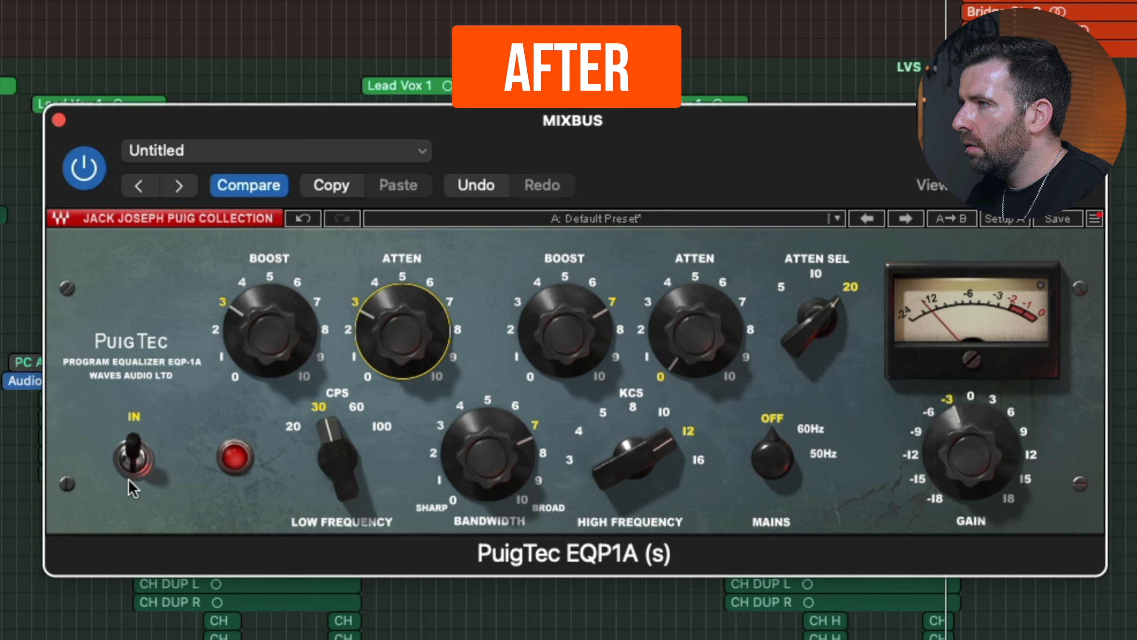
pyautogui.click(134, 459)
pyautogui.click(135, 468)
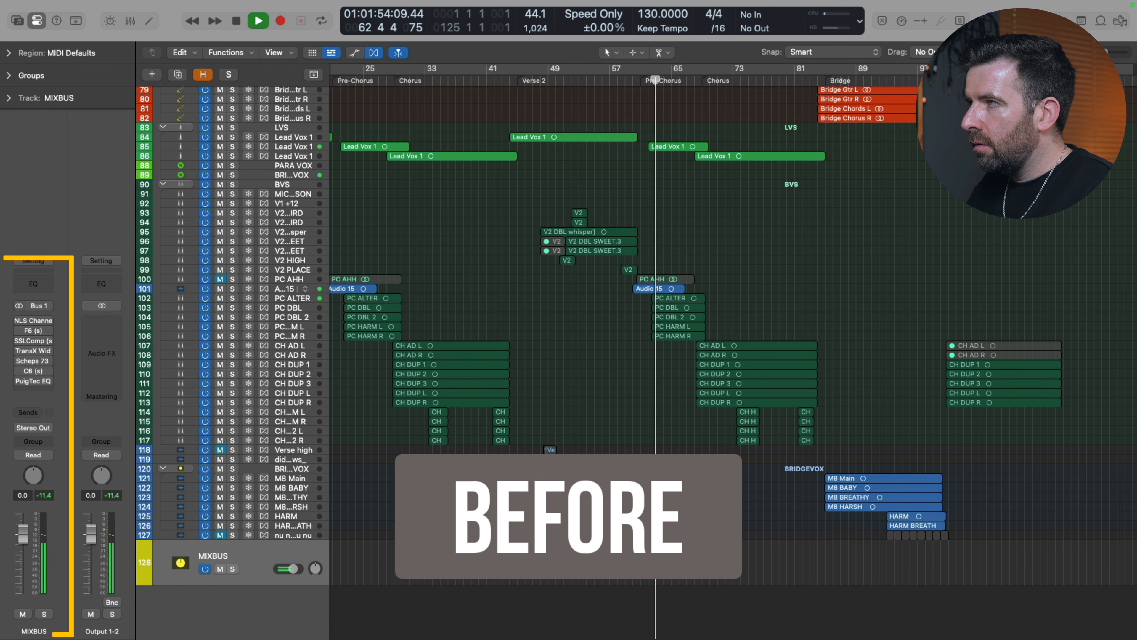
# Step: Compare the mix with all MIXBUS plug-ins bypassed and active, leaving the whole chain active
pyautogui.hotkey('alt', 'b')
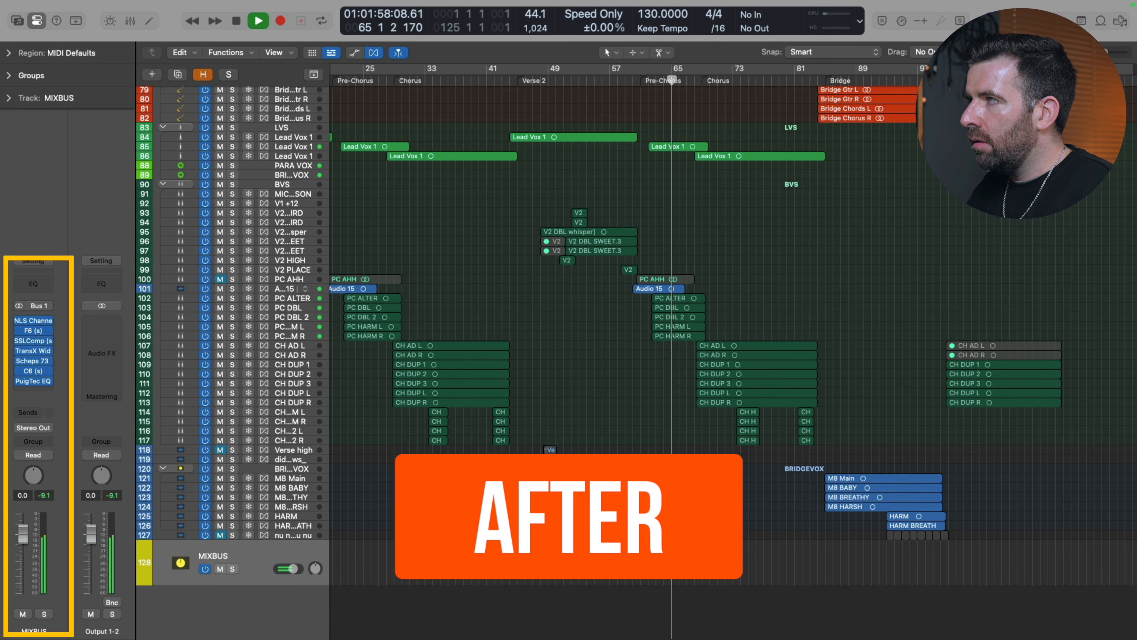
pyautogui.hotkey('alt', 'b')
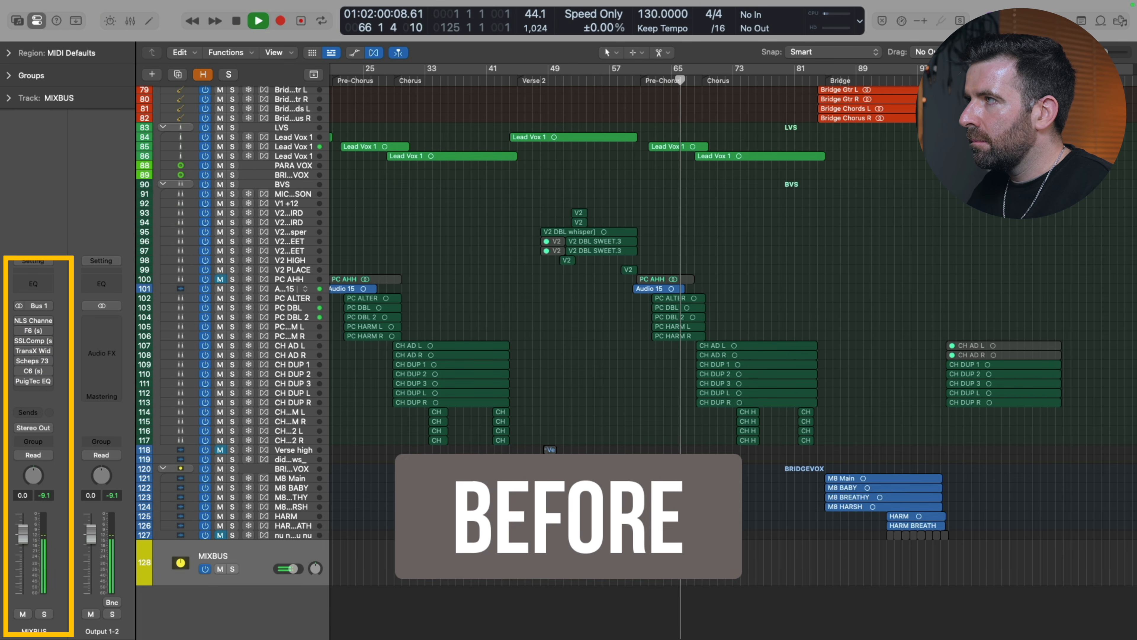
pyautogui.hotkey('alt', 'b')
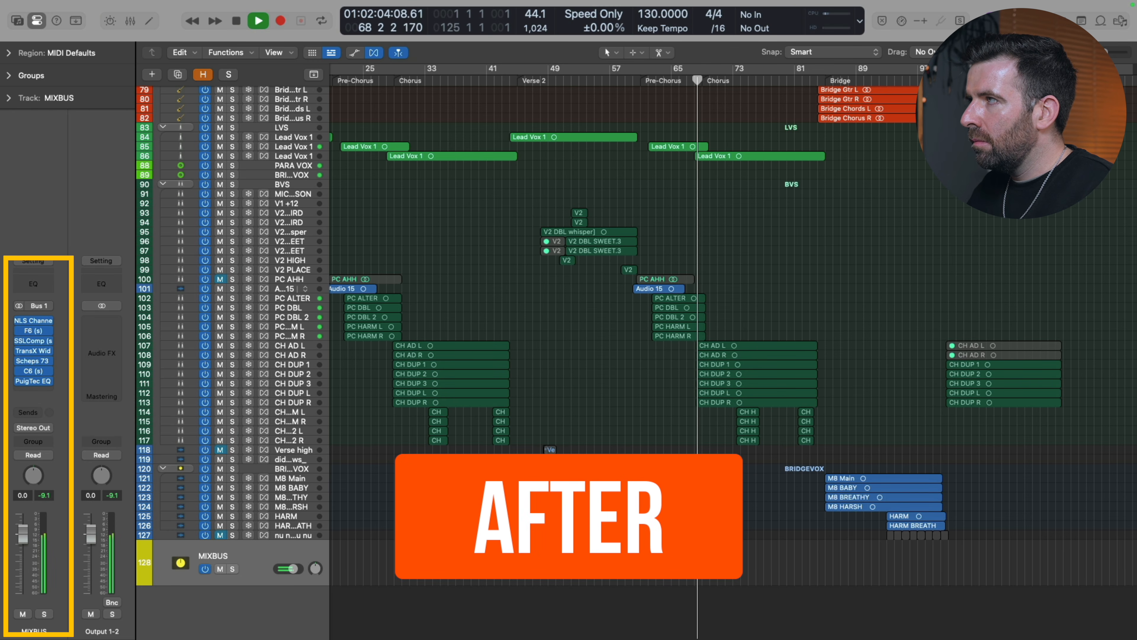
pyautogui.hotkey('alt', 'b')
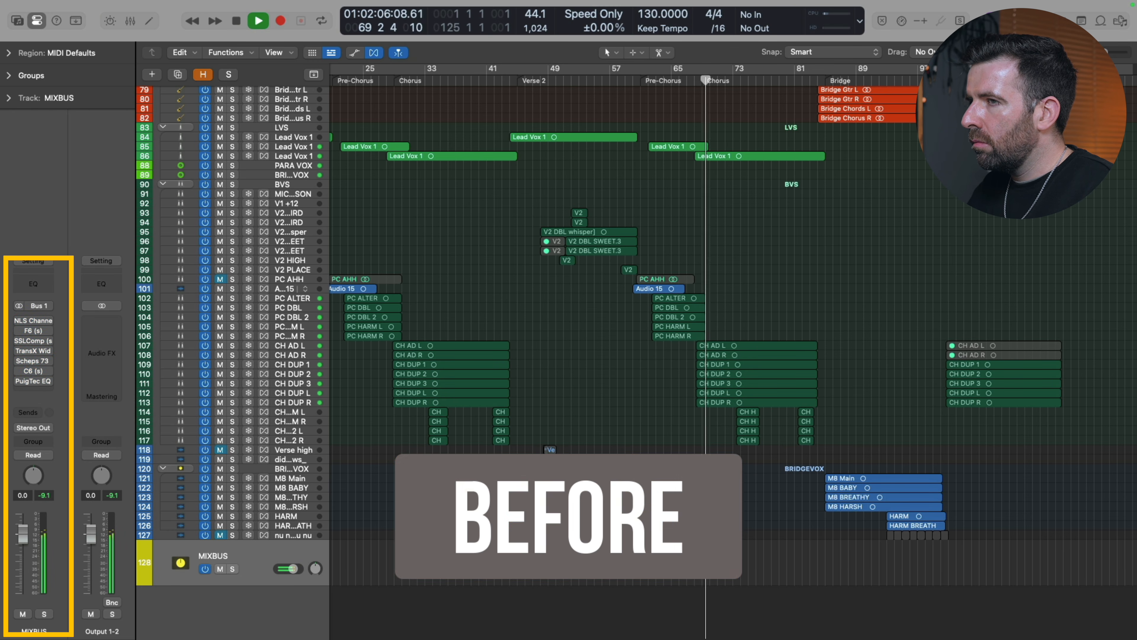
pyautogui.hotkey('alt', 'b')
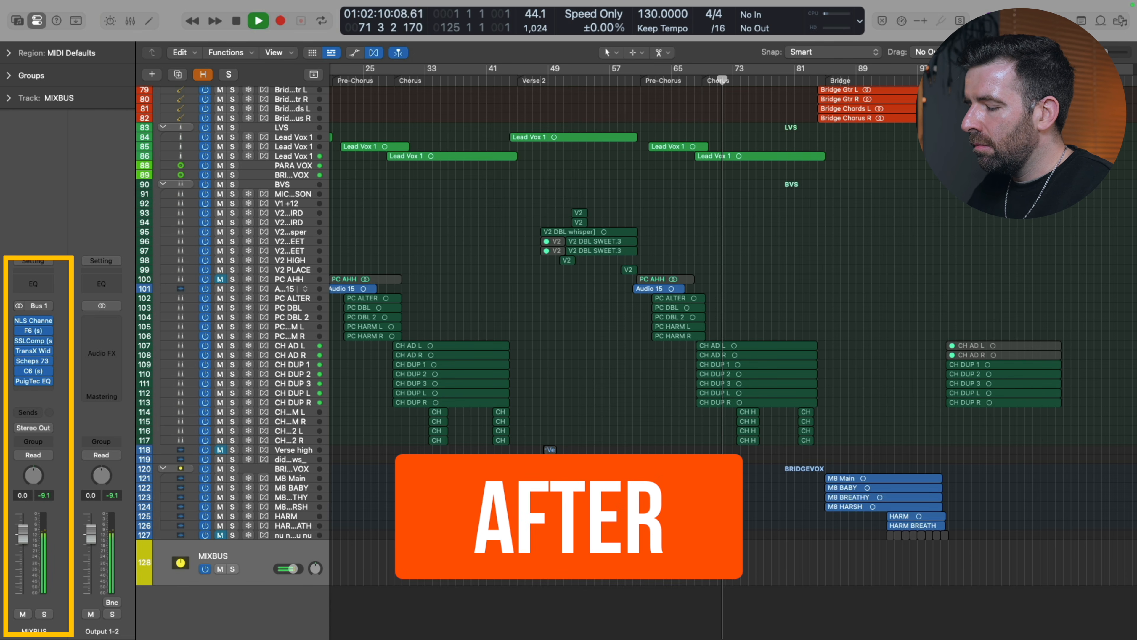
# Step: Open PuigTec EQP1A on MIXBUS, lower its high-frequency Boost to about 6.4, and keep the full plug-in chain active
pyautogui.press('v')
pyautogui.click(34, 381)
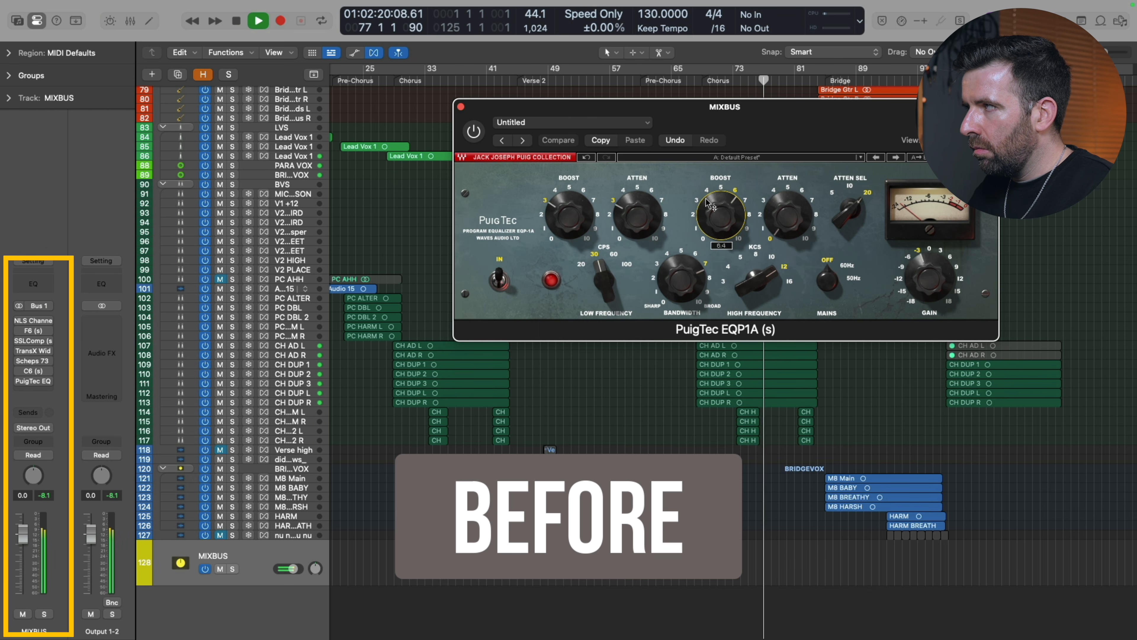
pyautogui.hotkey('alt', 'b')
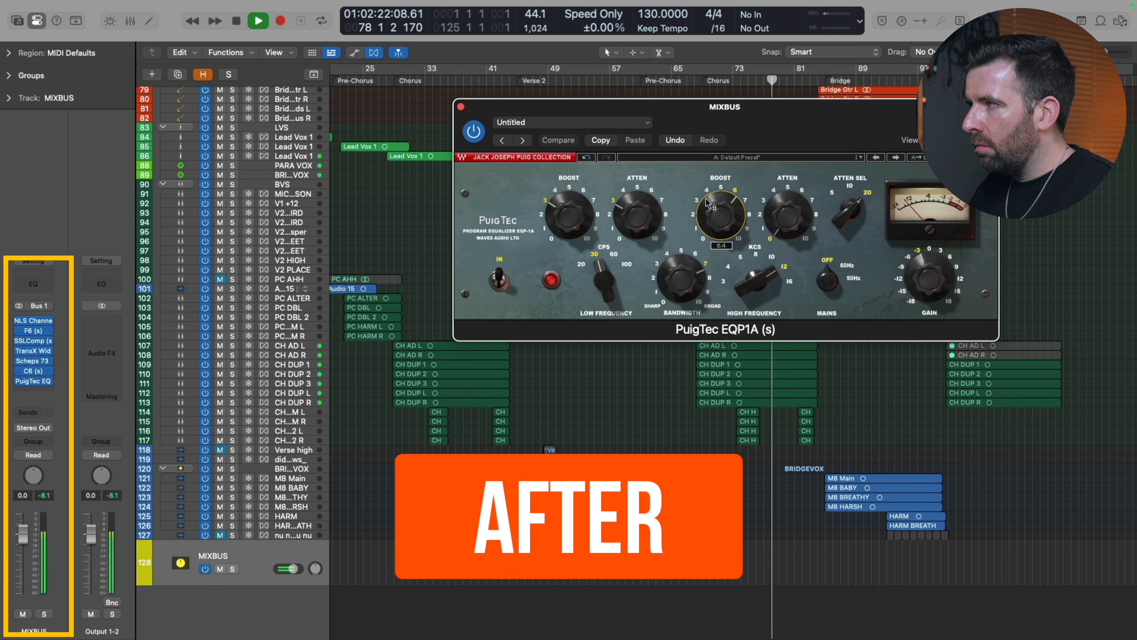
pyautogui.moveTo(708, 203); pyautogui.dragTo(708, 212)
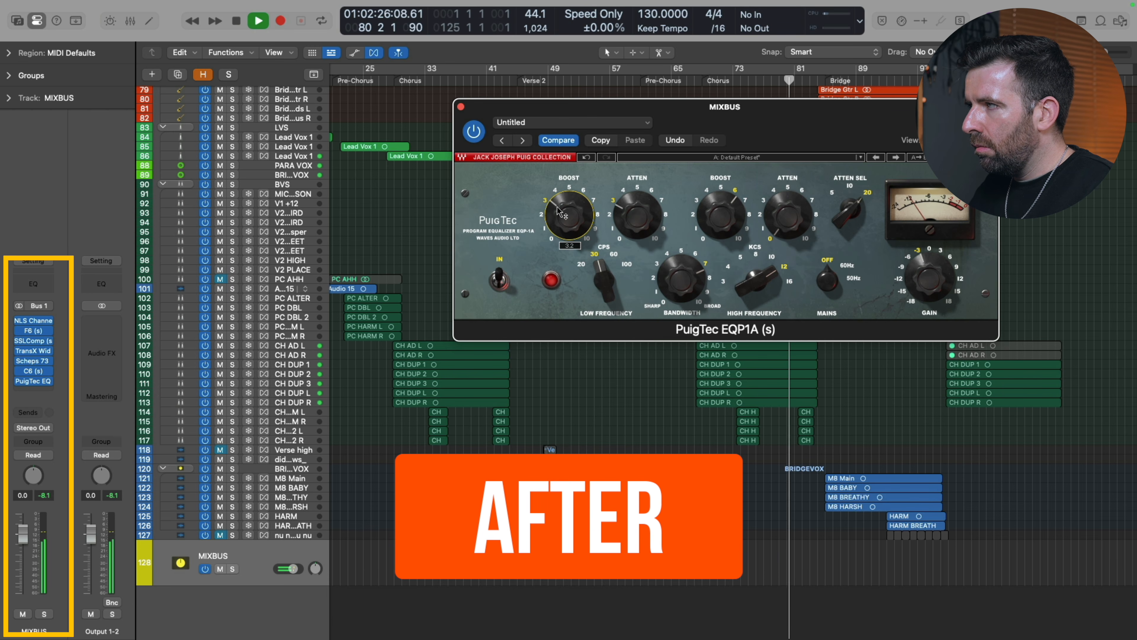
# Step: Check the adjusted mix with the full MIXBUS chain bypassed and active, and close the PuigTec window
pyautogui.hotkey('alt', 'b')
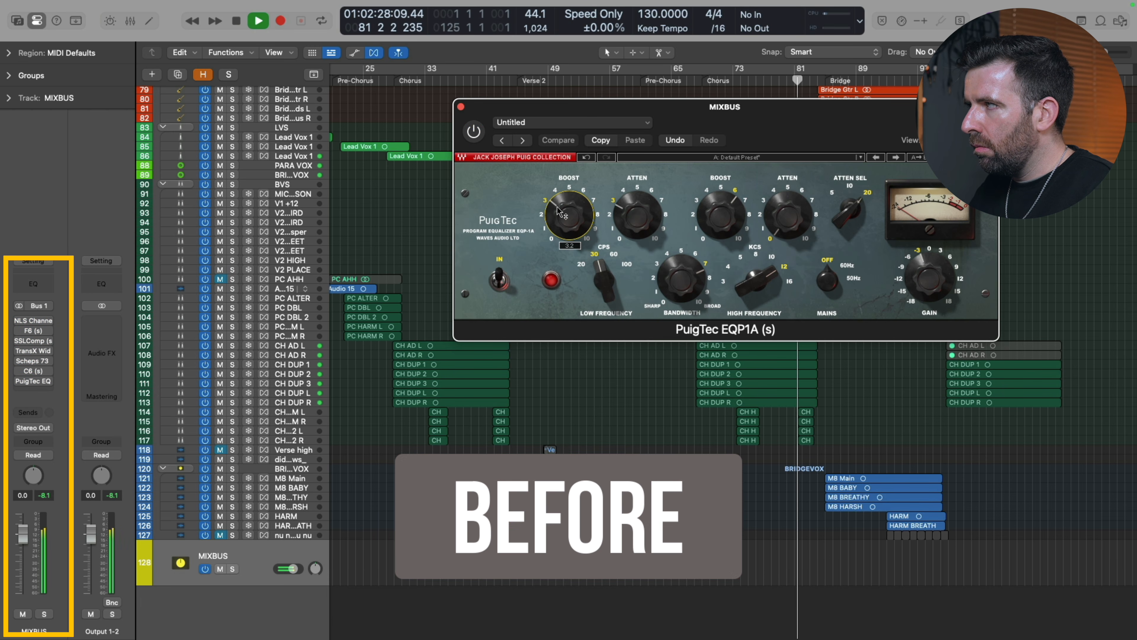
pyautogui.hotkey('alt', 'b')
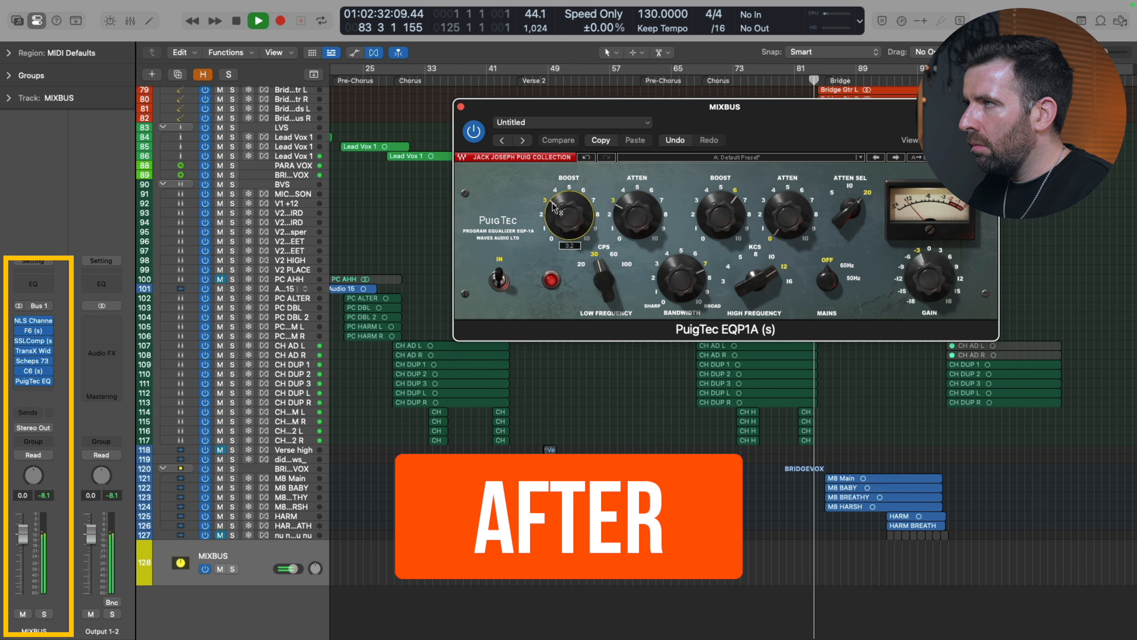
pyautogui.click(461, 107)
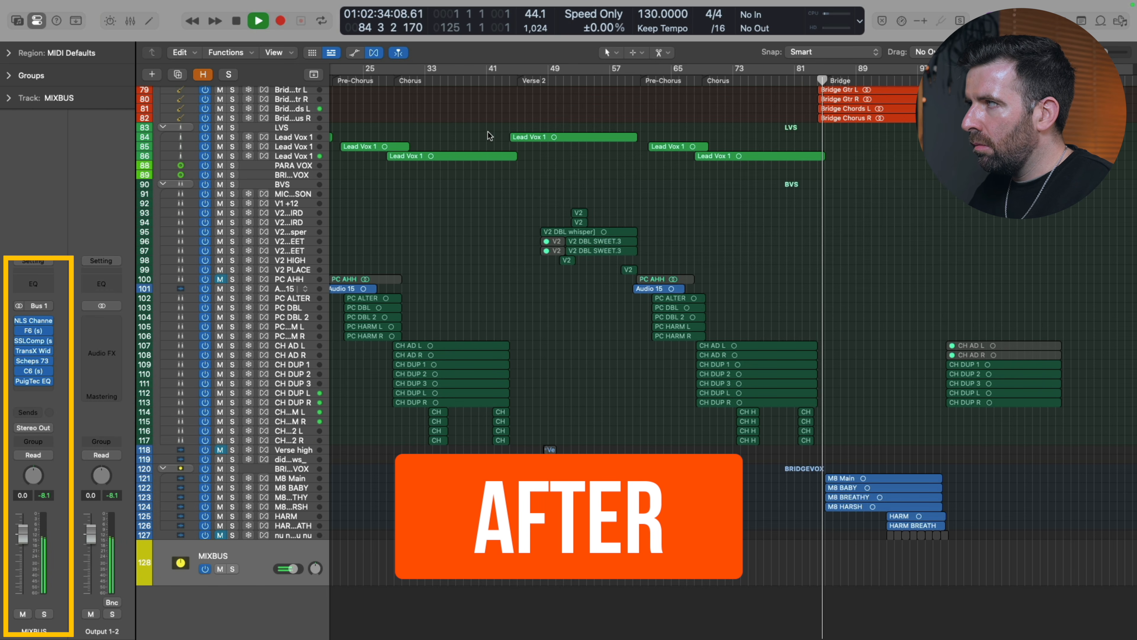